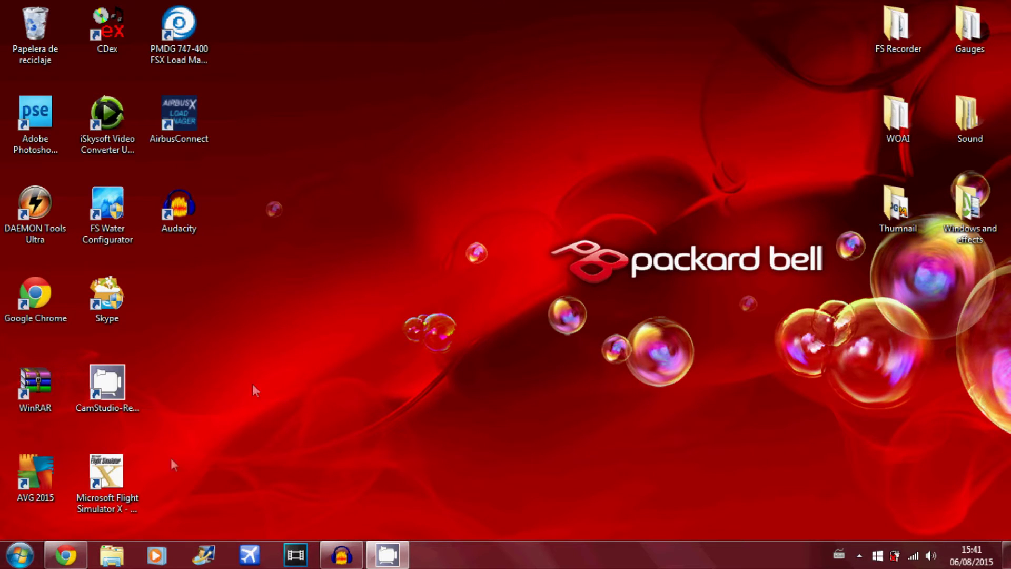
Restore the minimised Chrome window showing the Thomas Cook A320 takeoff video on YouTube.
mouse_move(65, 554)
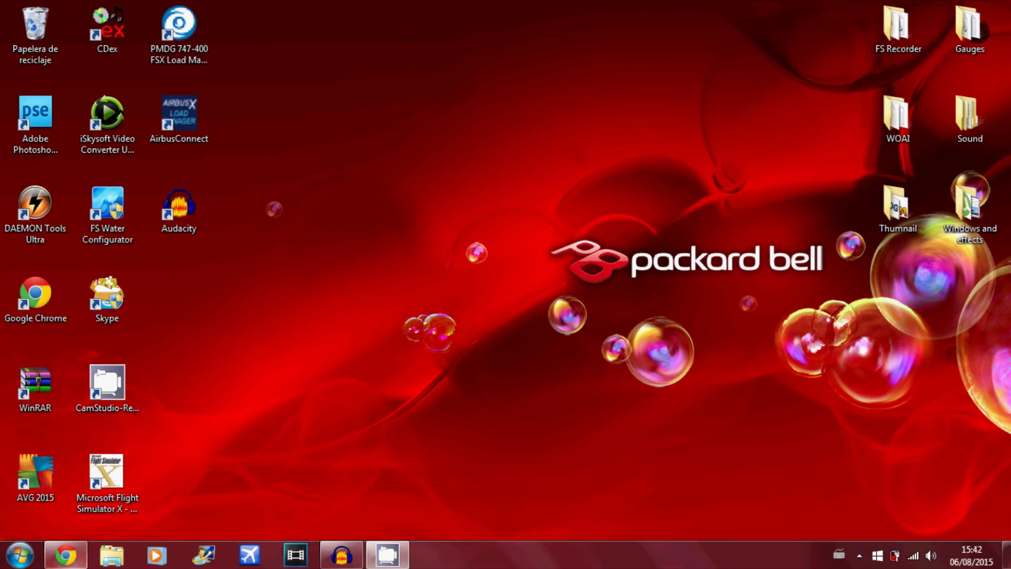
click(74, 562)
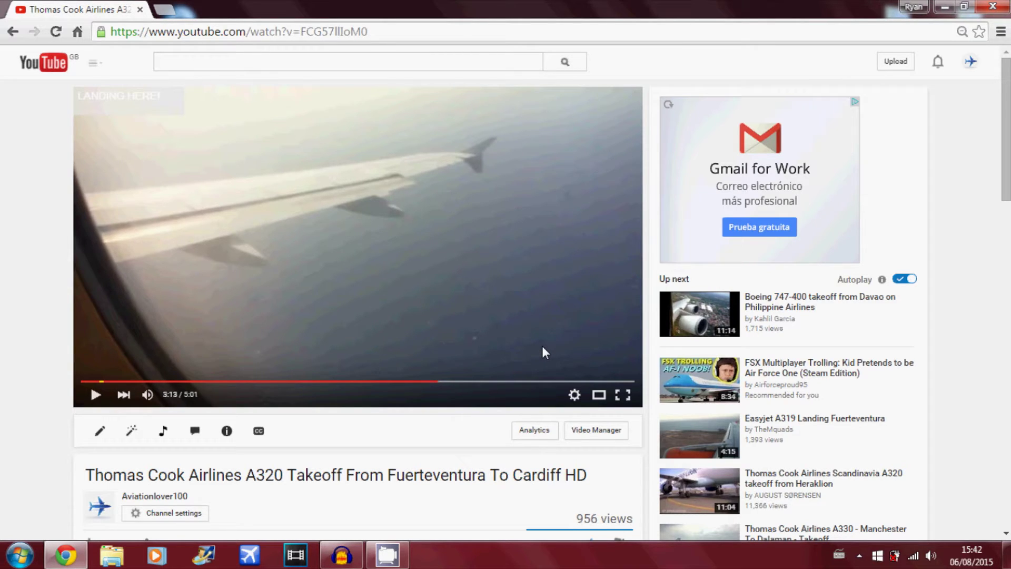
Play the takeoff video full screen from 3:13 and pause it at 3:27.
click(575, 395)
click(623, 395)
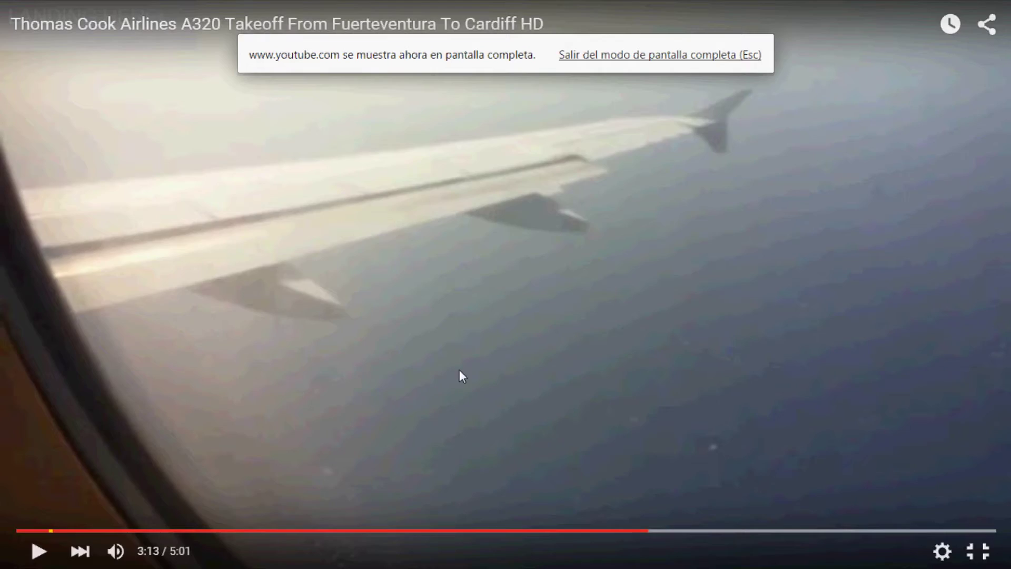
click(39, 551)
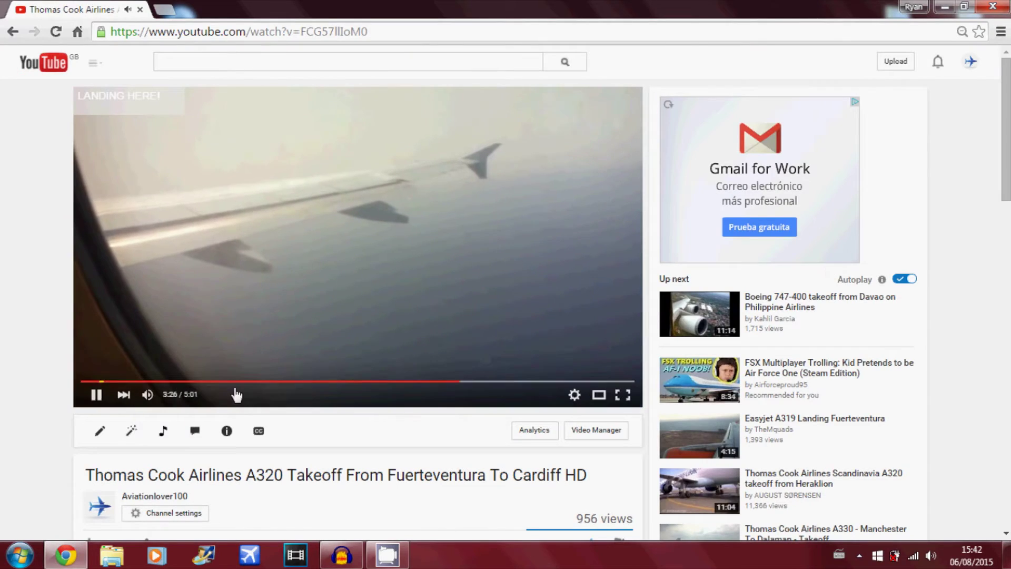
click(91, 395)
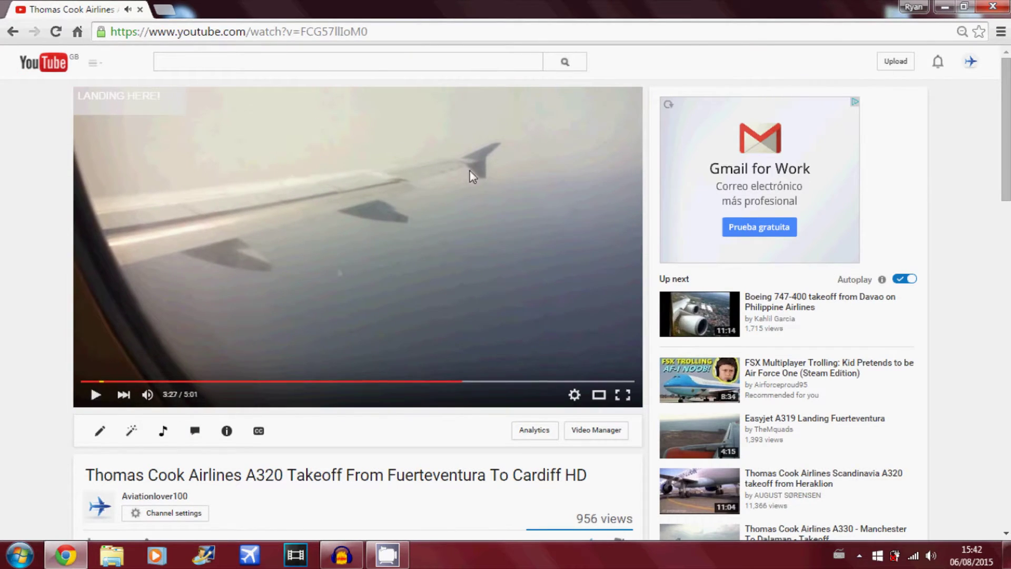
Close the browser window and launch GIMP 2 from the Start menu.
click(993, 8)
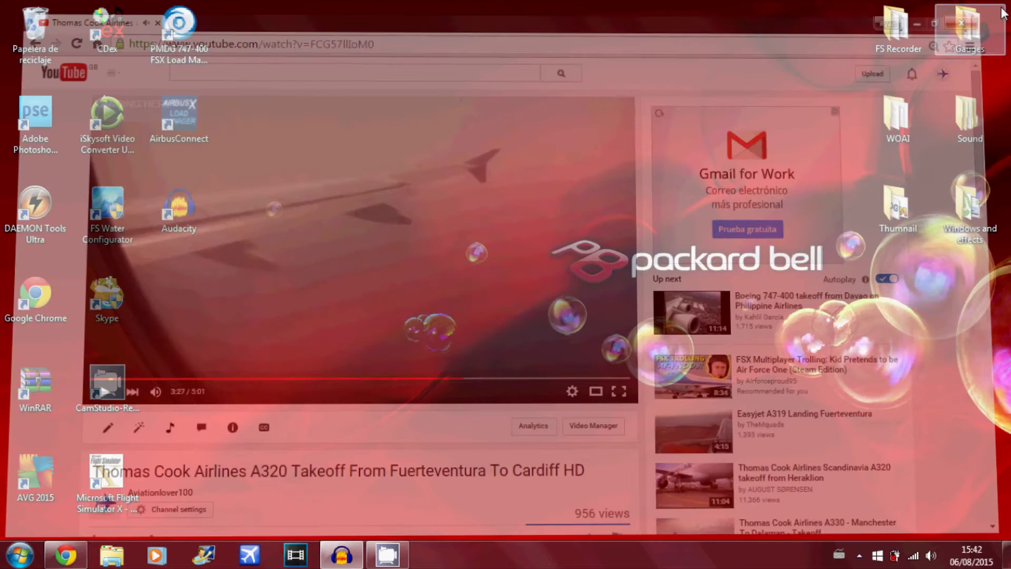
click(20, 555)
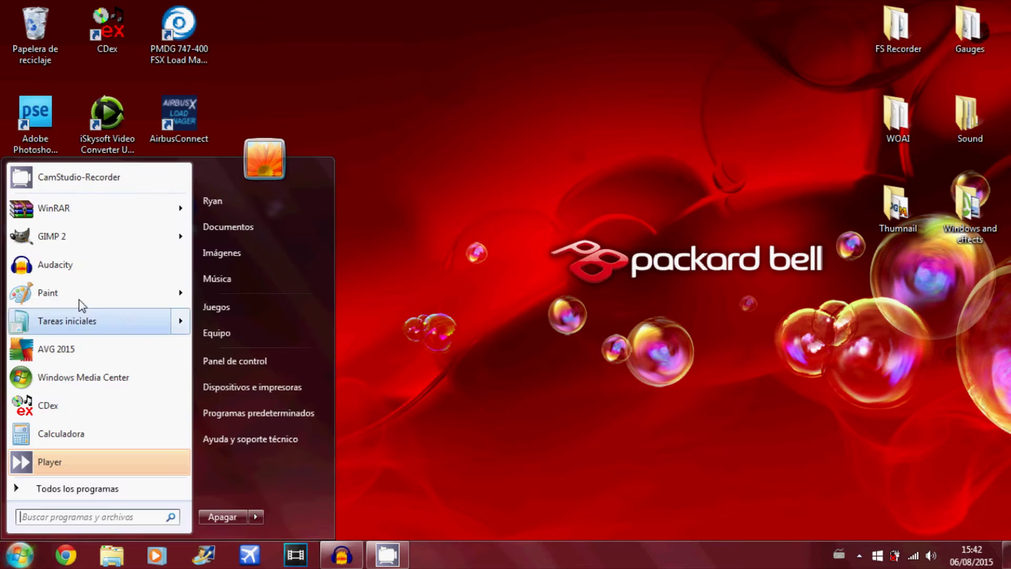
mouse_move(73, 245)
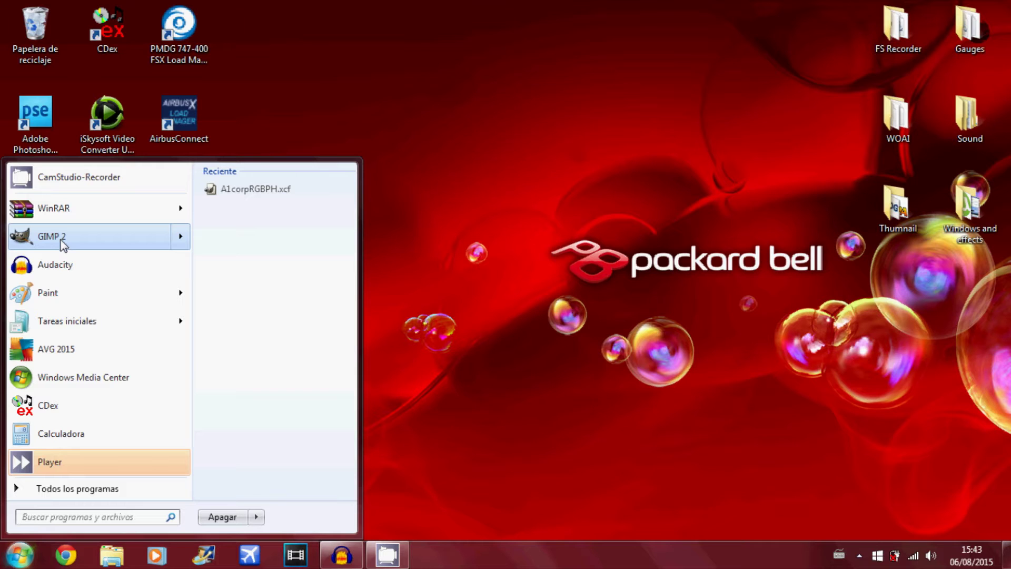
click(60, 237)
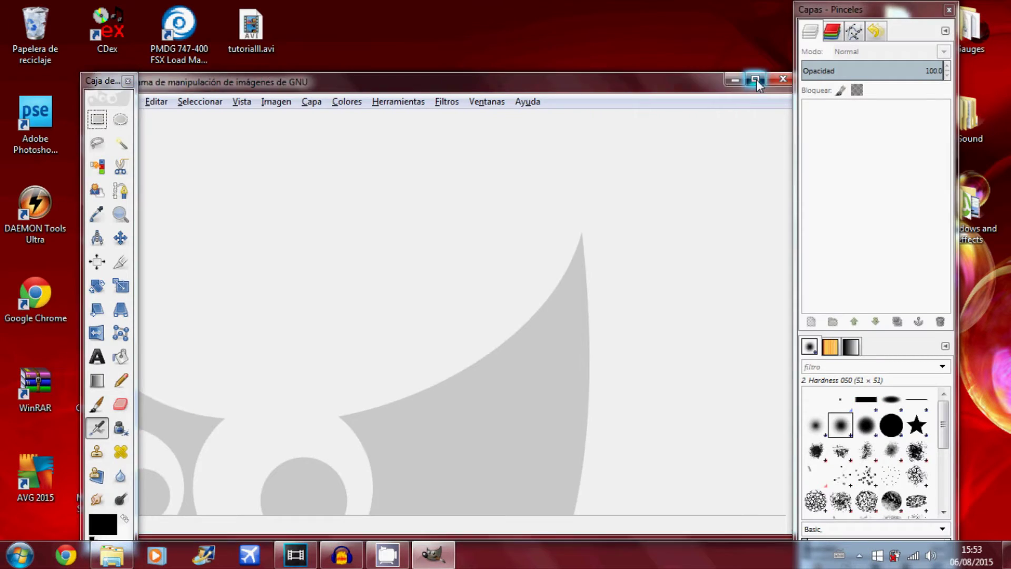
Paste the wing video screenshot as a new 1366×768 image and arrange the toolbox and Layers dock around it.
click(756, 80)
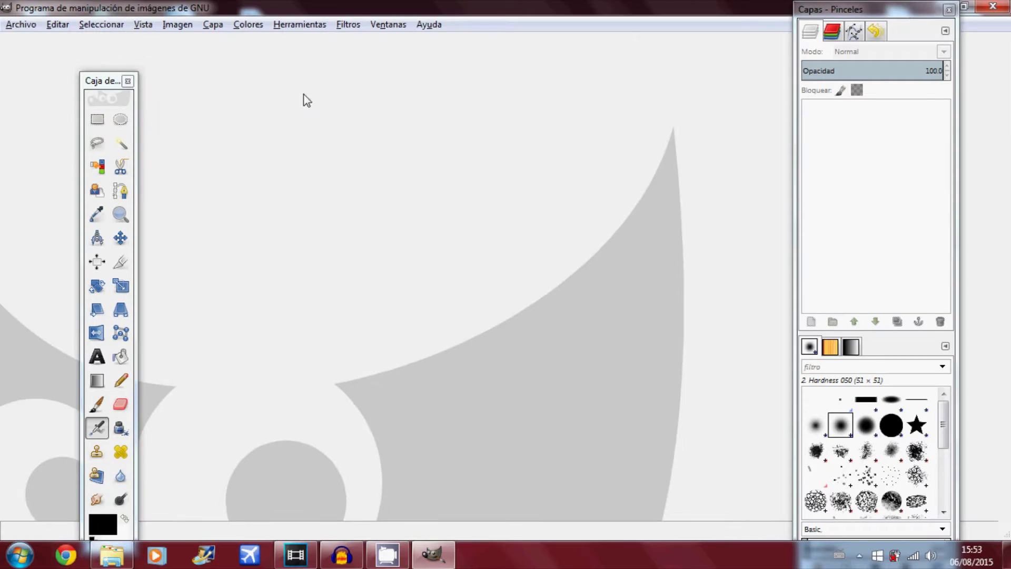
drag(117, 83, 49, 66)
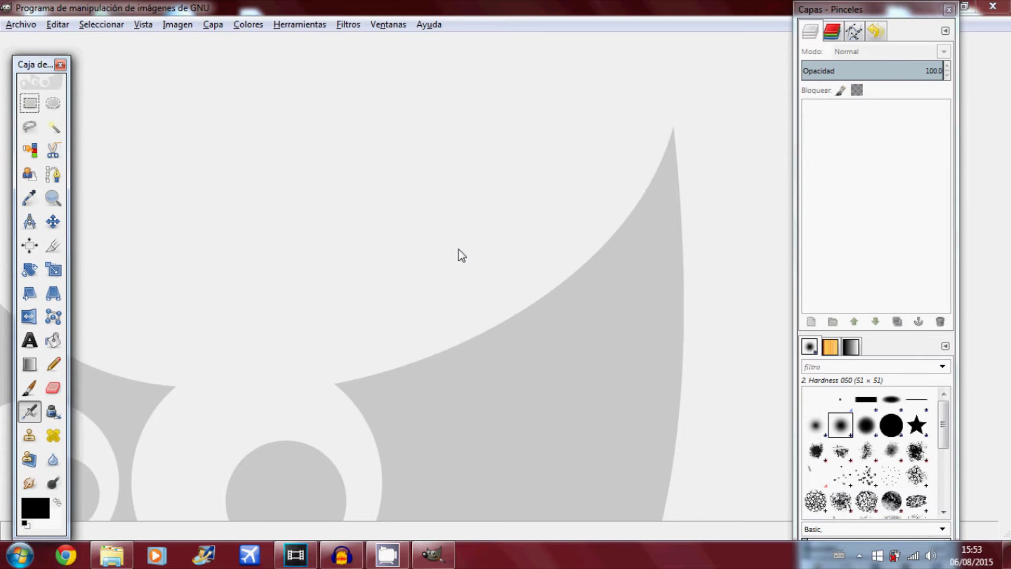
key(ctrl+shift+v)
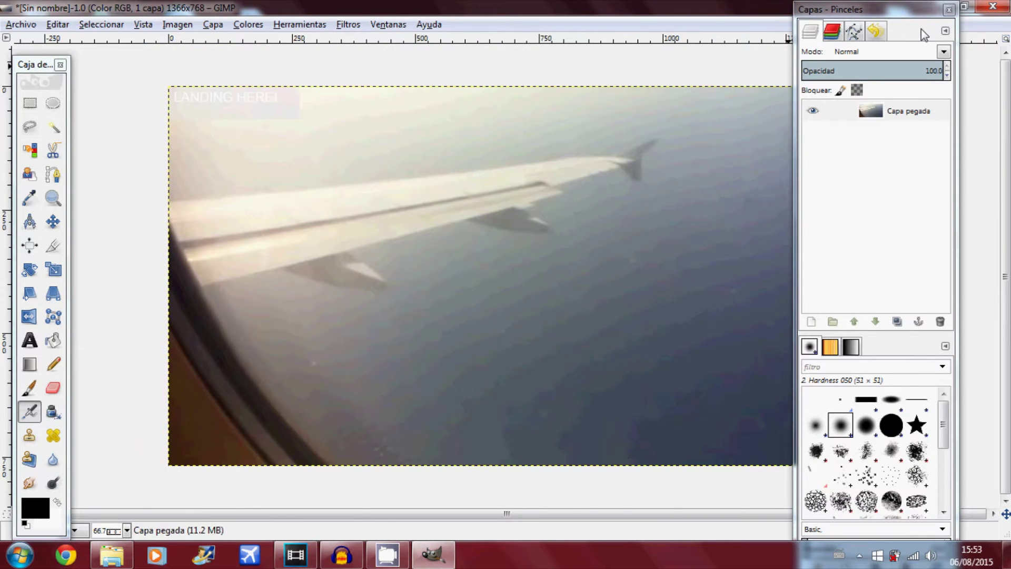
drag(909, 14, 971, 30)
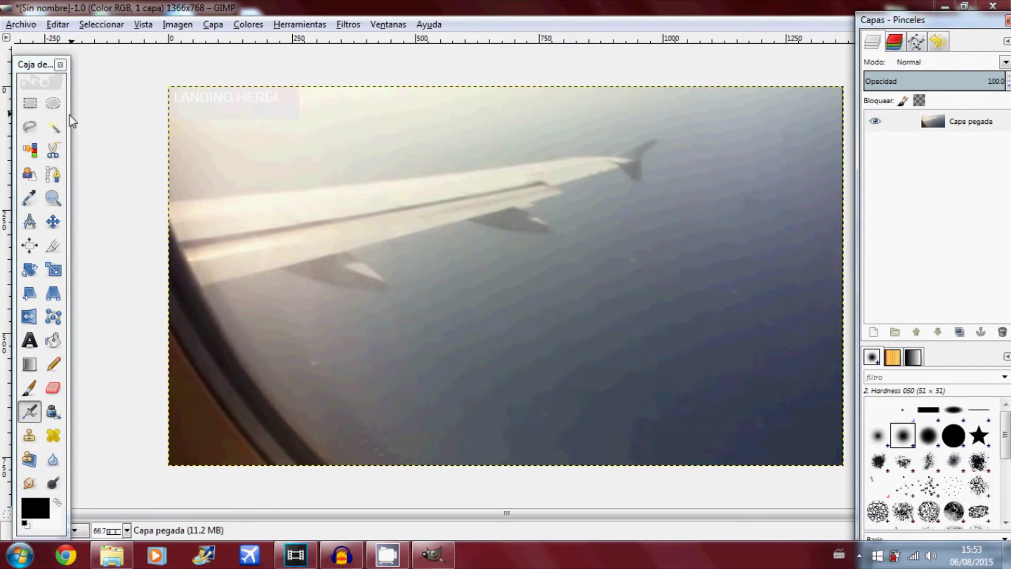
drag(70, 120, 116, 118)
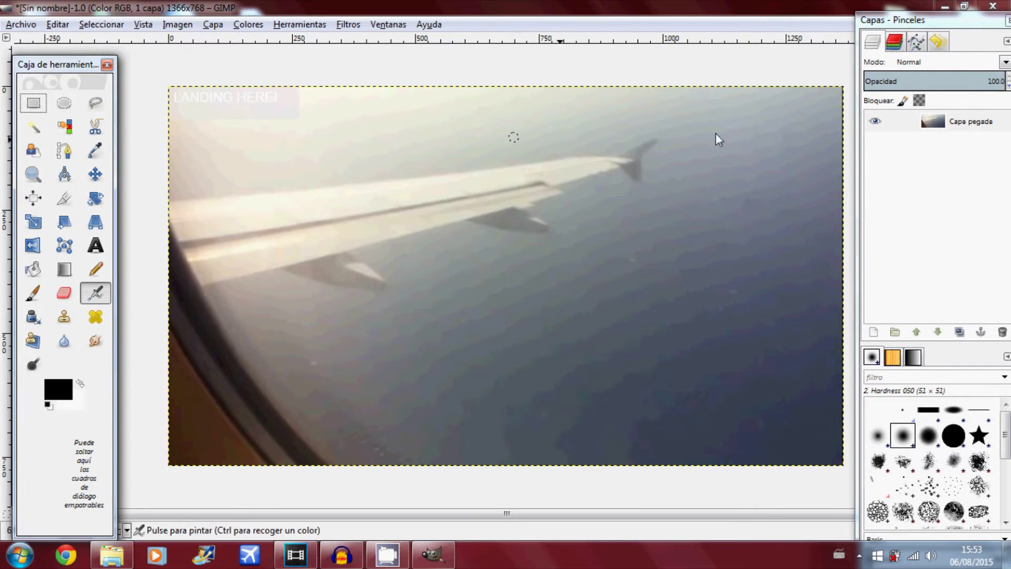
Select the Capa pegada layer, check its layer menu, and pick the Free Select tool.
click(934, 125)
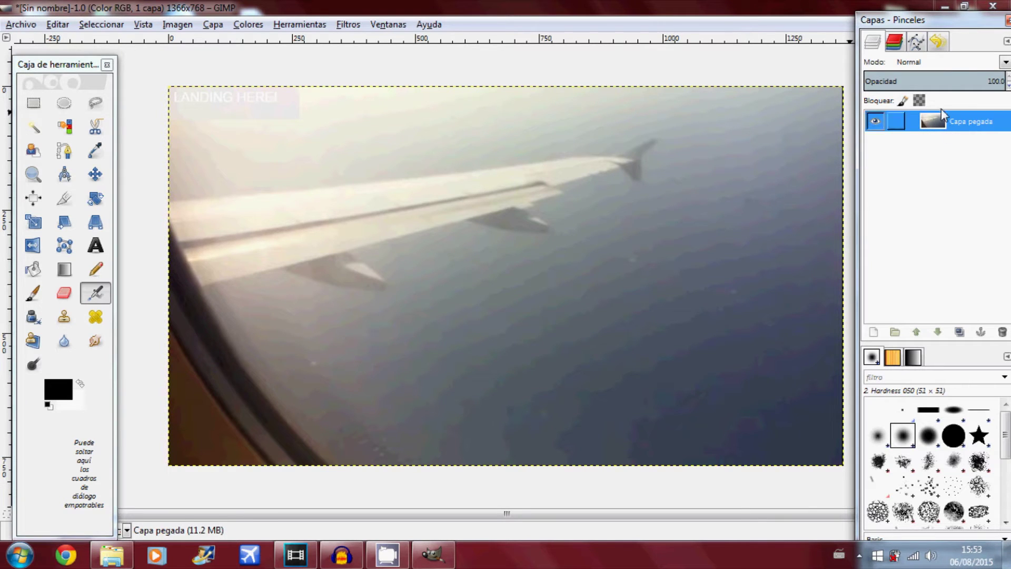
right_click(936, 129)
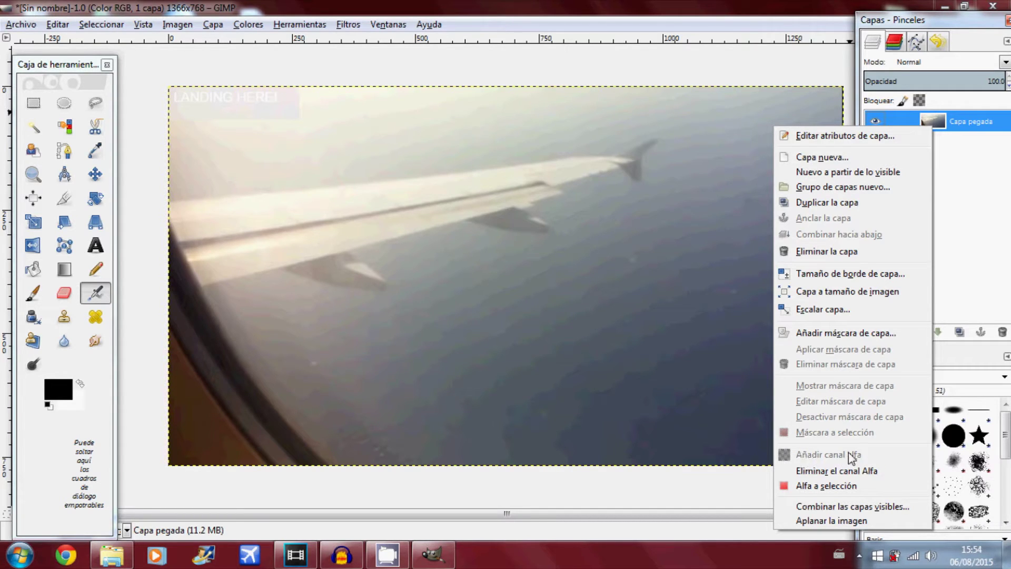
click(718, 482)
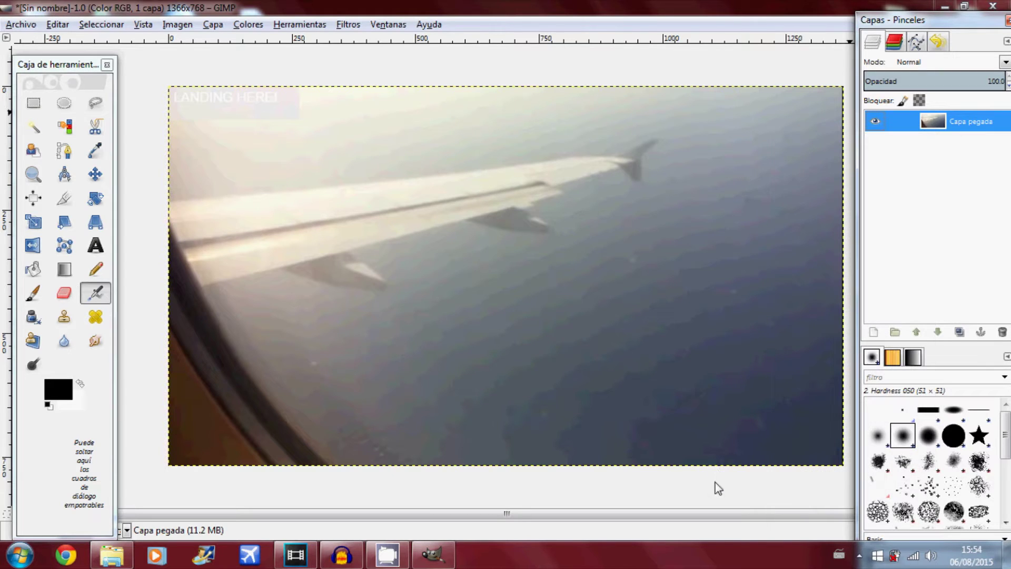
click(93, 110)
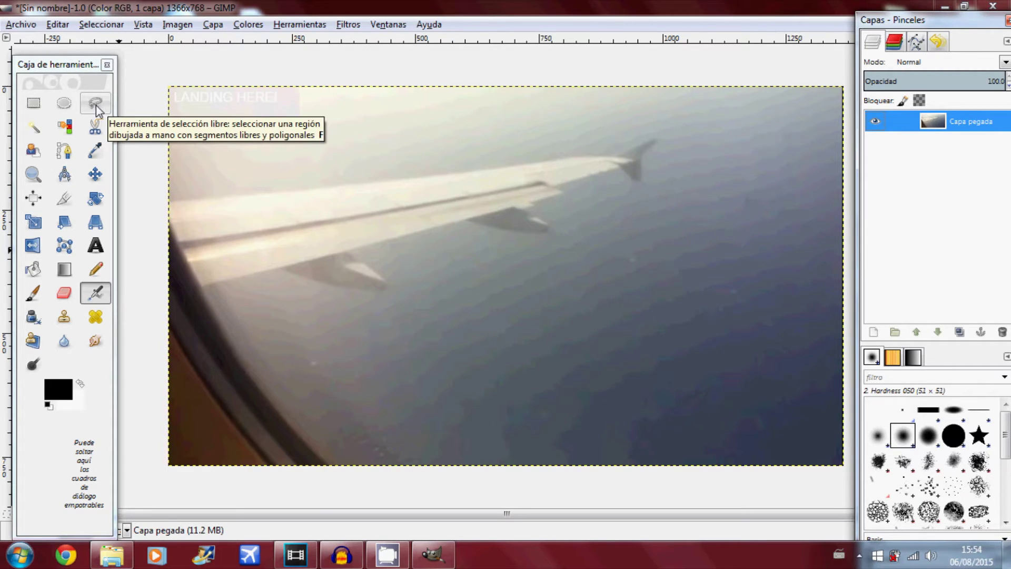
Activate Free Select, zoom in on the wing image and move the docks aside.
click(96, 108)
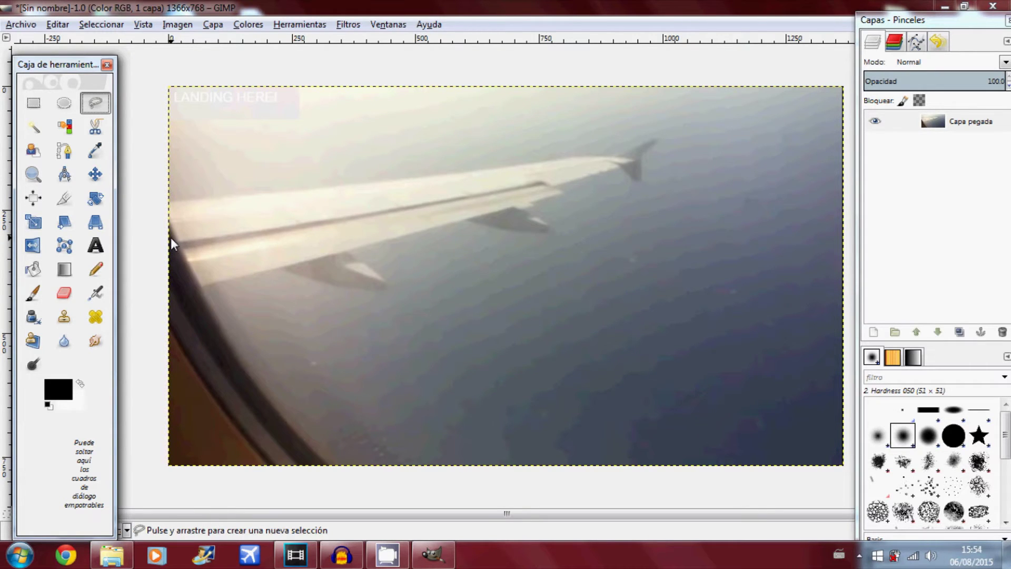
key(plus)
key(plus)
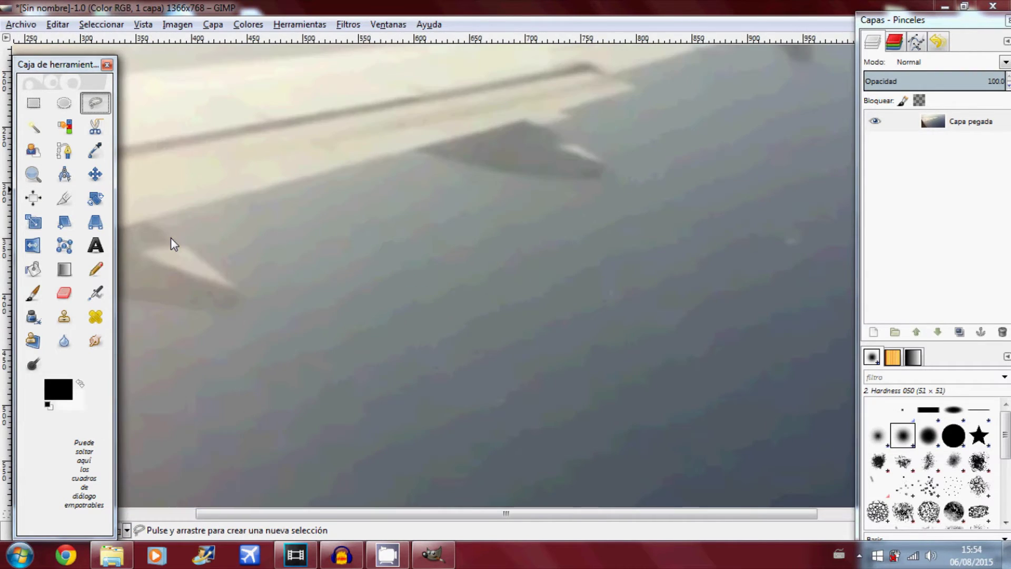
drag(973, 27, 817, 46)
drag(78, 66, 591, 87)
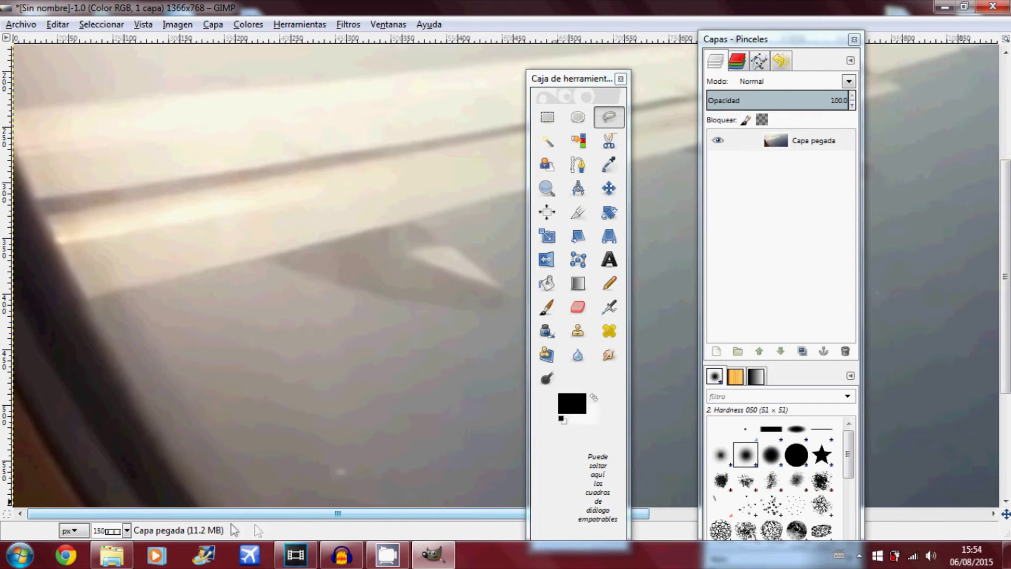
drag(474, 513, 306, 513)
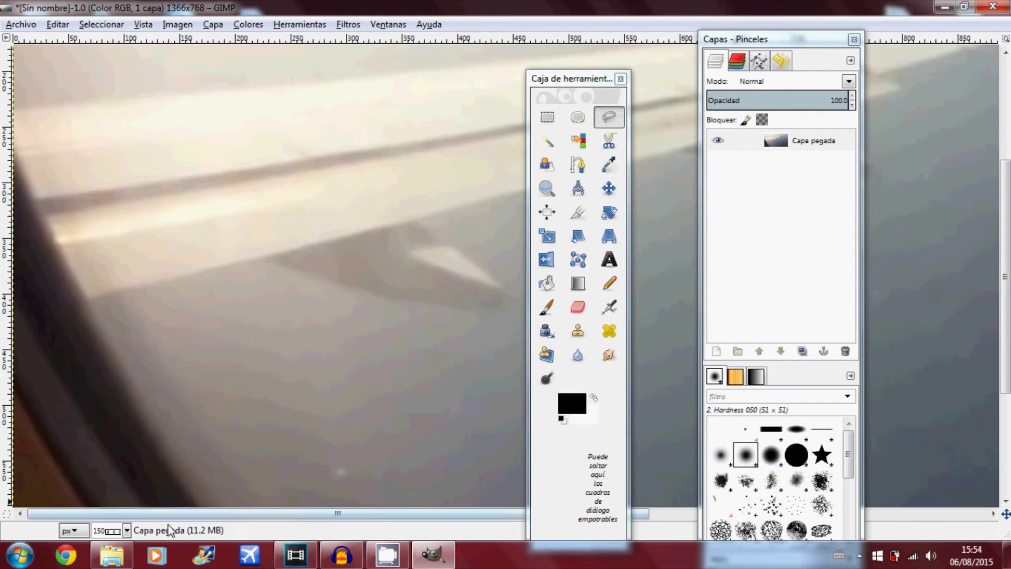
Start the lasso at the window frame's left edge and place points down its inner curve.
click(14, 172)
click(63, 286)
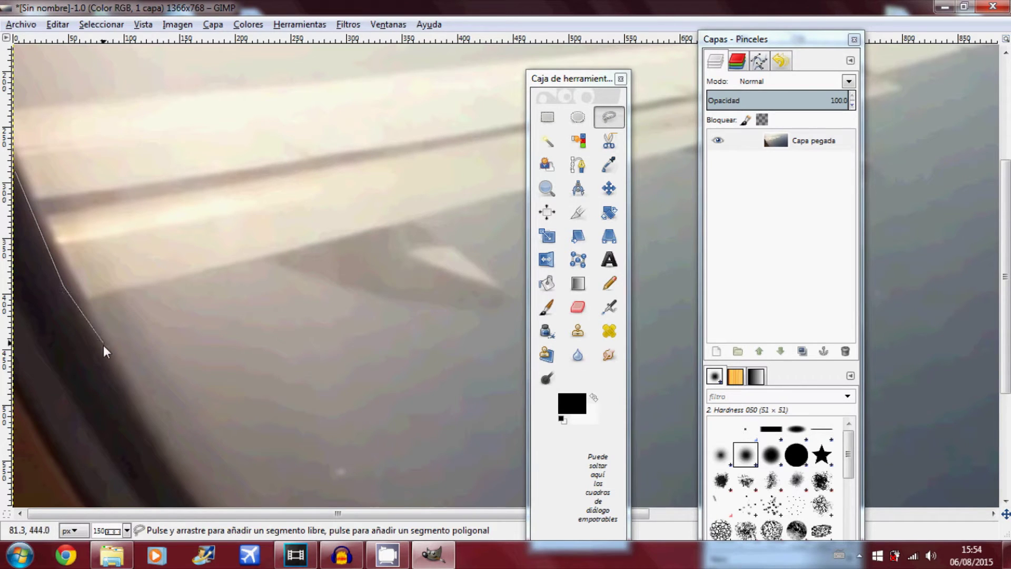
click(103, 361)
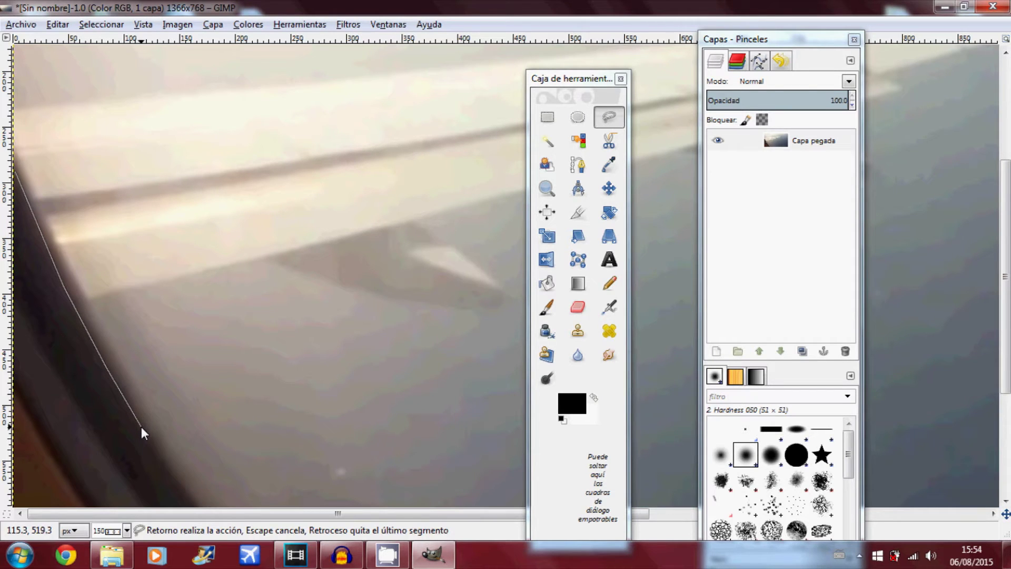
click(178, 478)
scroll(1007, 348, down, 1)
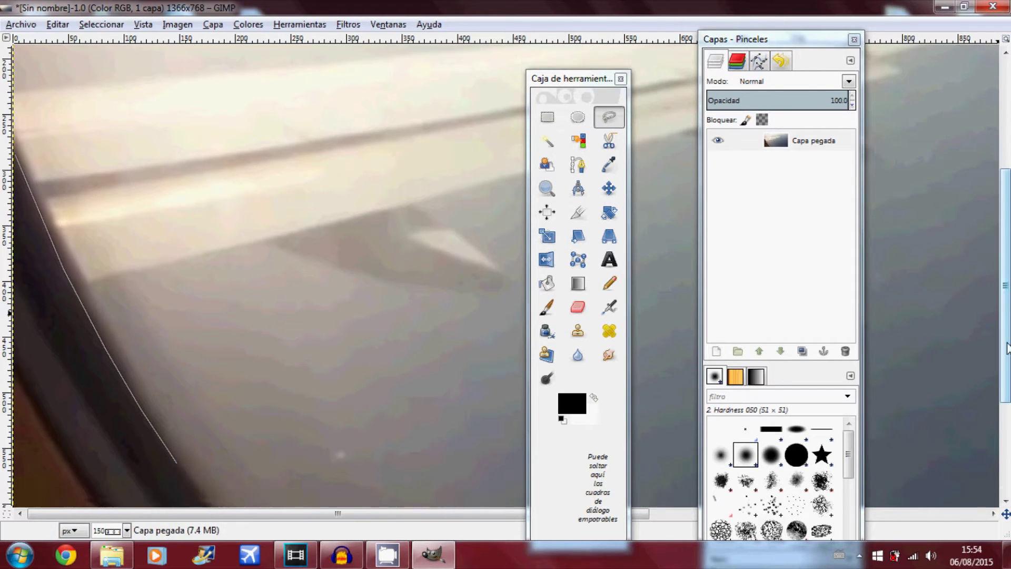
scroll(1007, 348, down, 5)
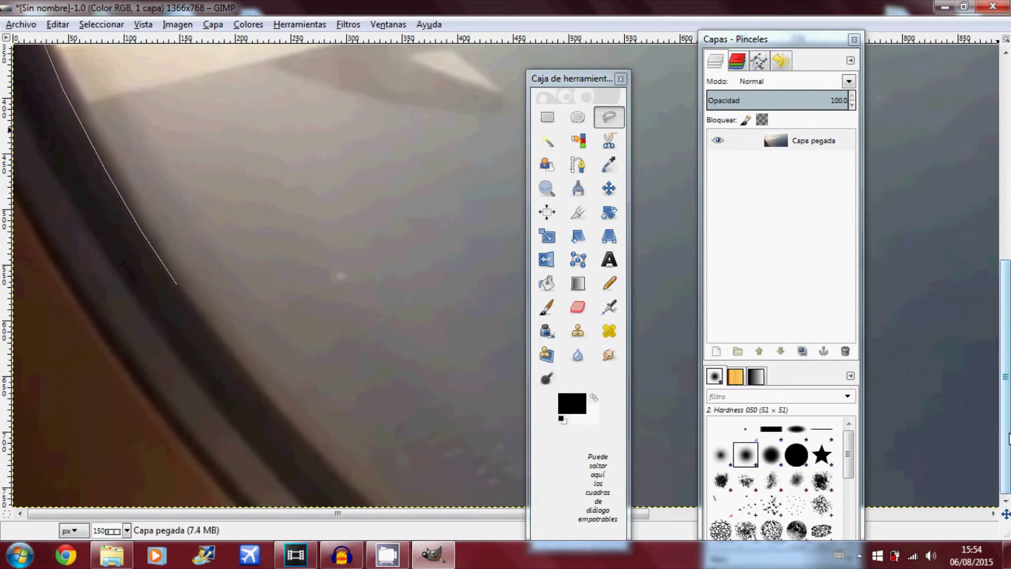
Continue the lasso along the curved frame edge to the image bottom, then zoom out.
click(241, 374)
click(279, 418)
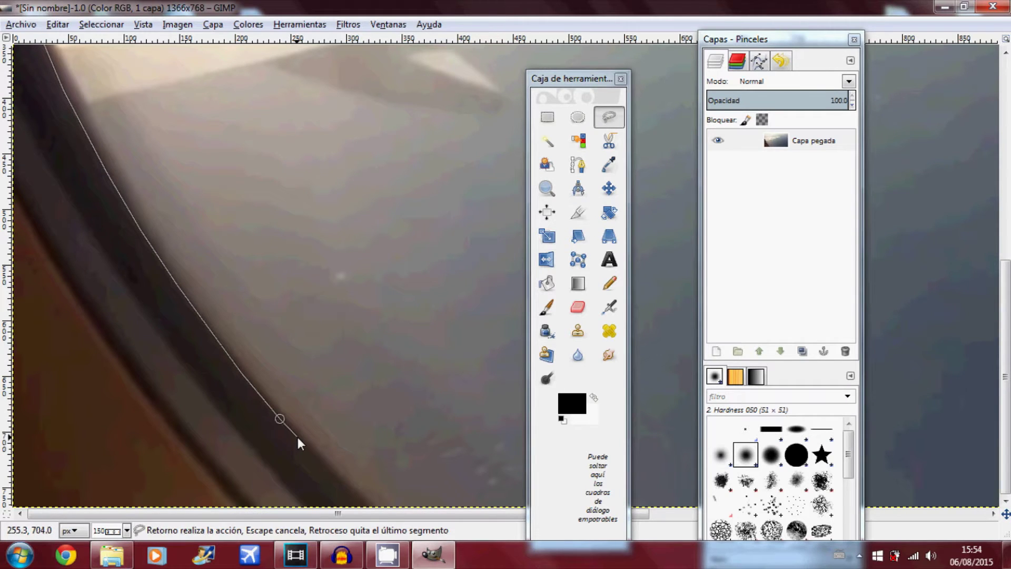
click(298, 437)
click(327, 467)
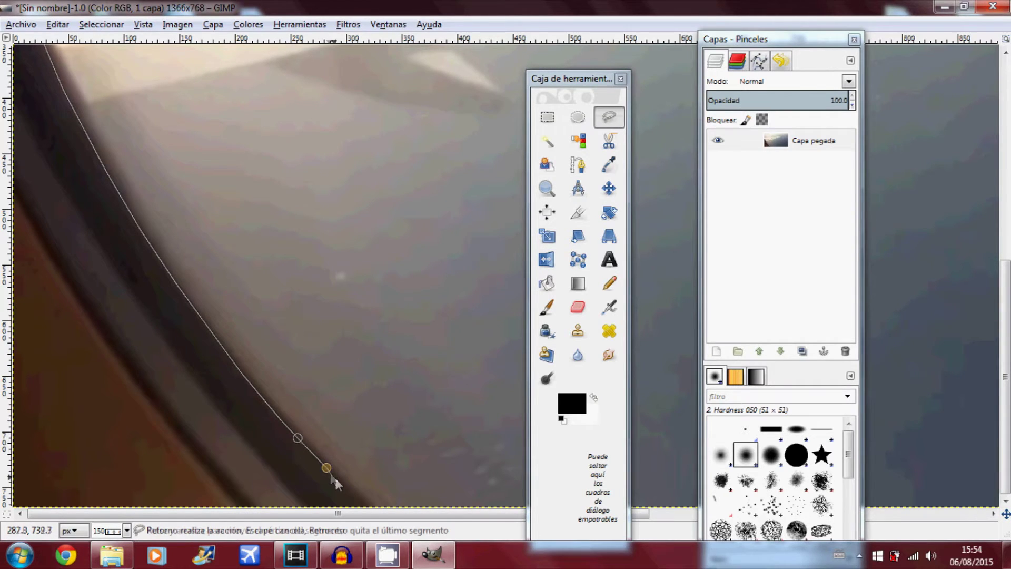
click(342, 485)
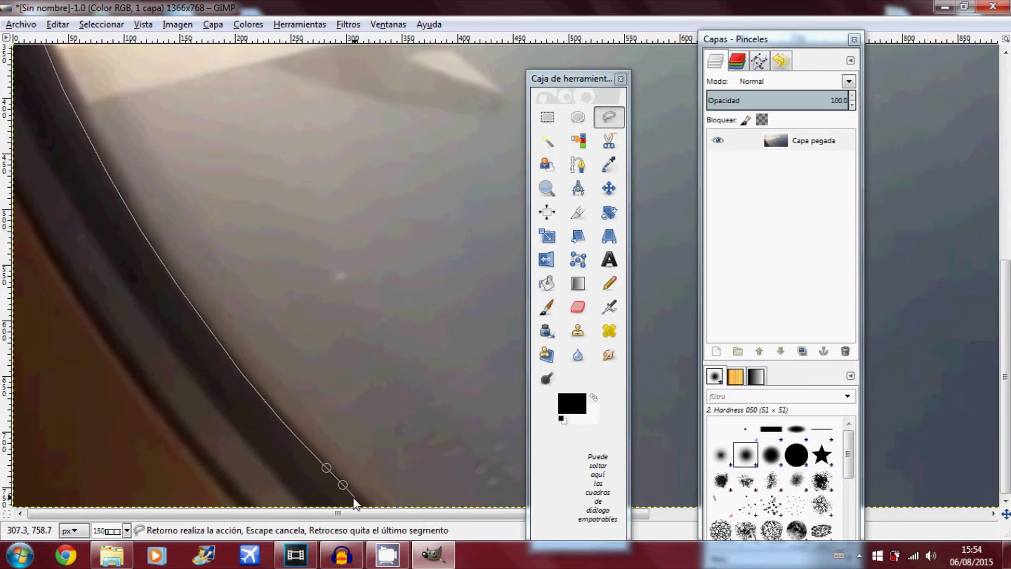
click(353, 497)
click(361, 504)
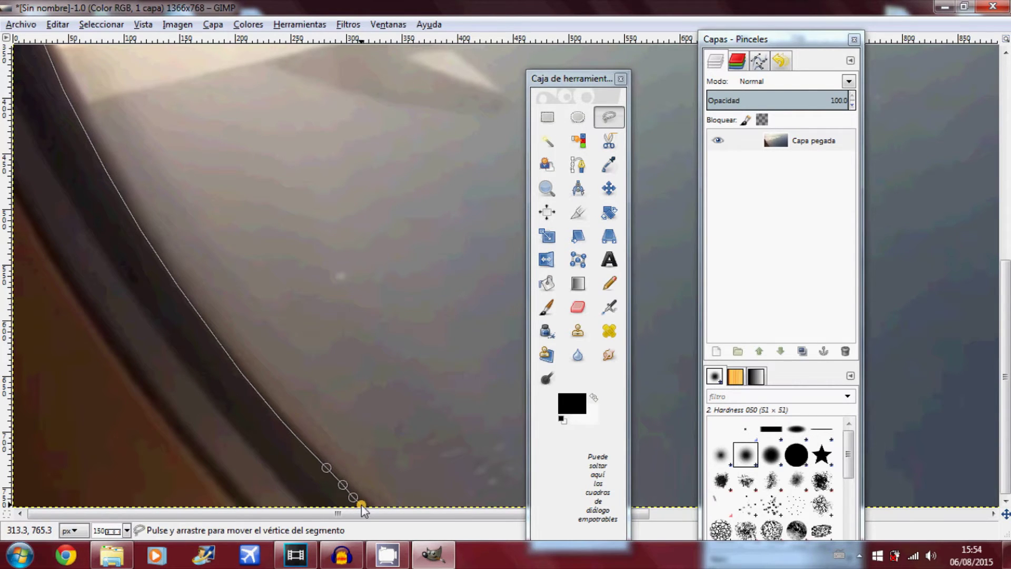
key(minus)
key(minus)
key(minus)
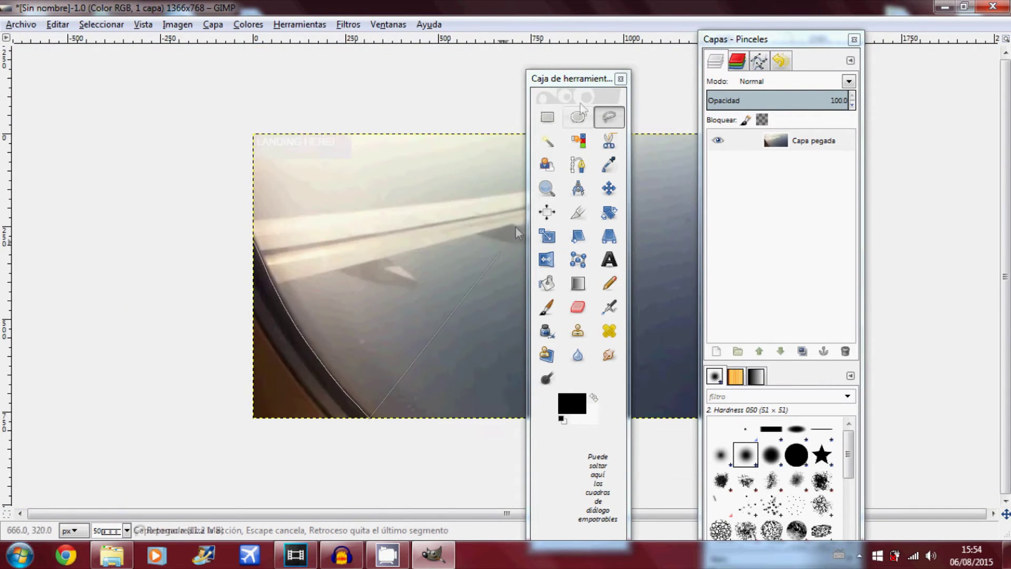
Move the toolbox and Layers dock off the image and place lasso points below its bottom edge.
drag(577, 83, 132, 97)
drag(709, 40, 847, 57)
drag(138, 102, 99, 85)
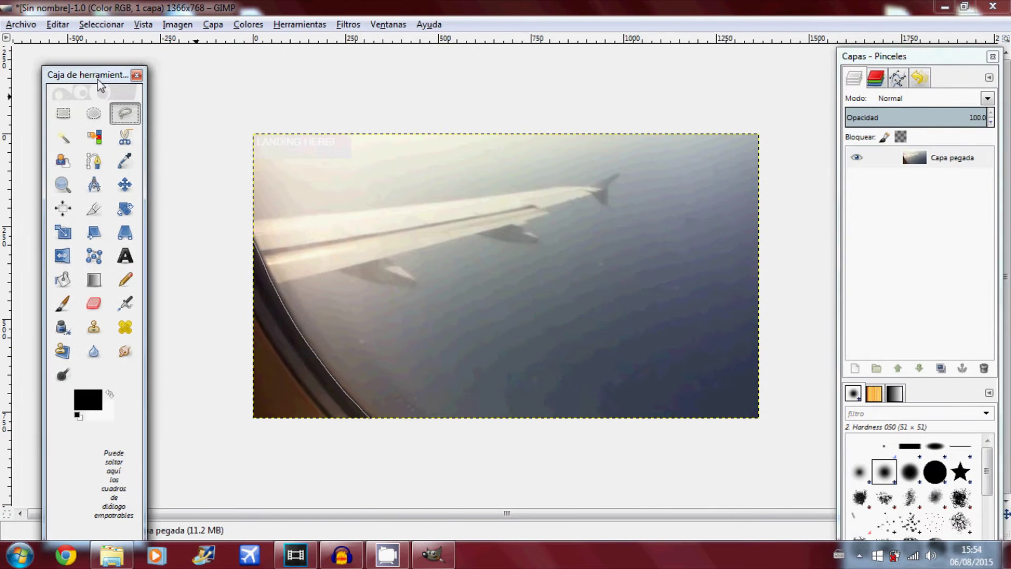
click(461, 462)
drag(670, 480, 787, 450)
Run the lasso up the right side and across above the image.
click(807, 288)
click(788, 117)
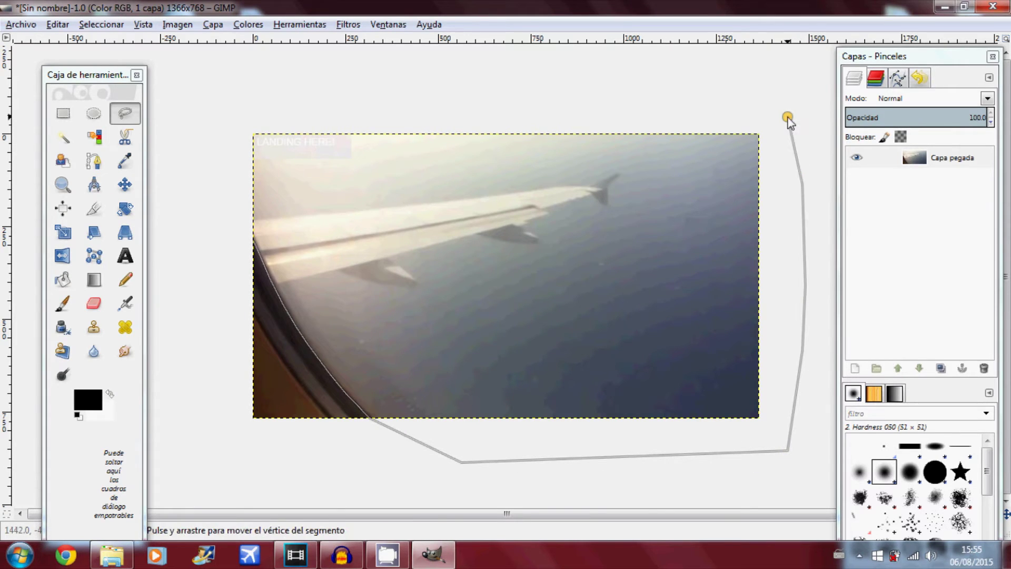
click(677, 67)
click(538, 80)
click(411, 78)
Carry the lasso down the left side and close it on the start point to make the selection.
click(329, 78)
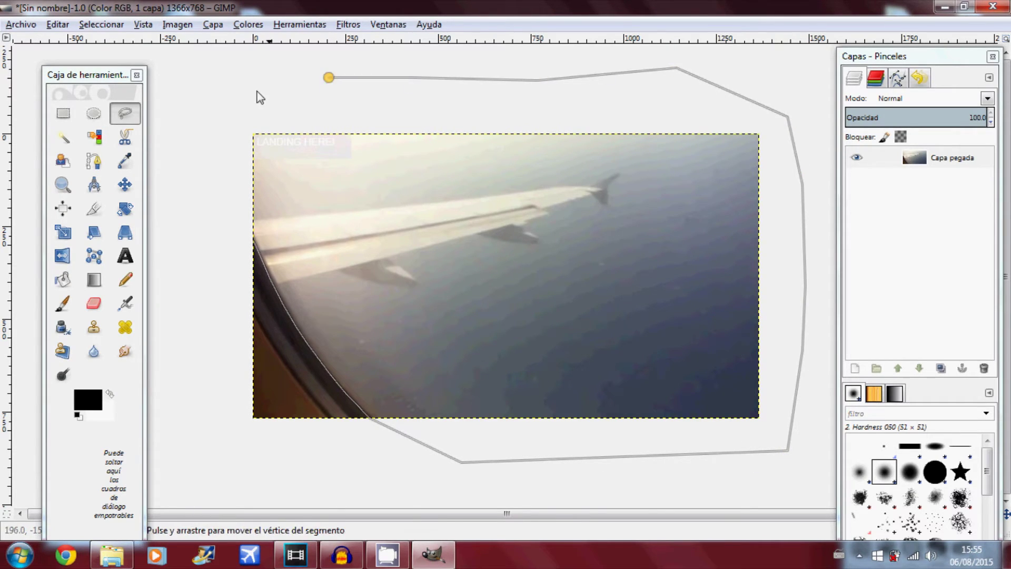
click(249, 93)
click(217, 124)
click(226, 193)
click(241, 235)
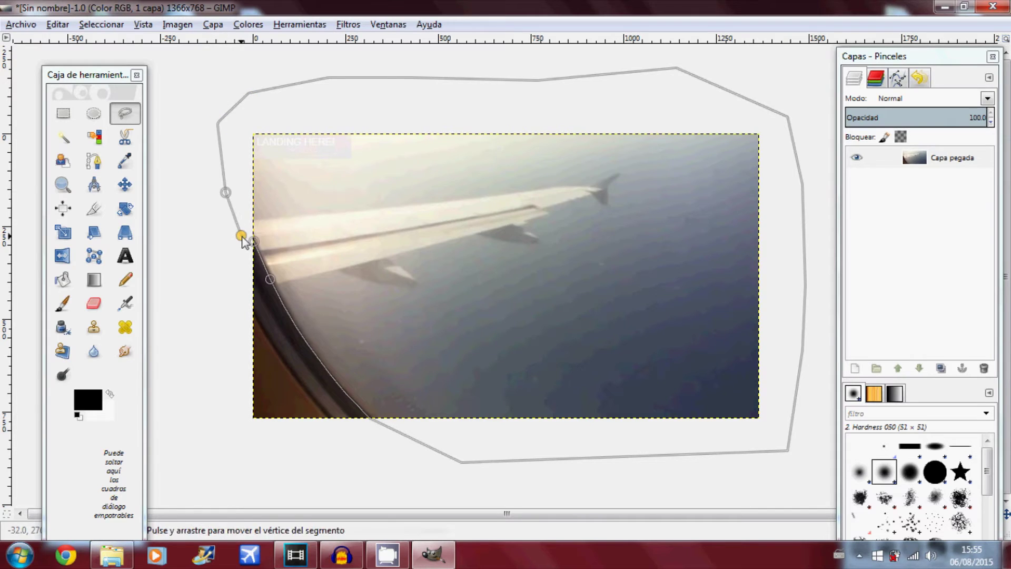
click(253, 241)
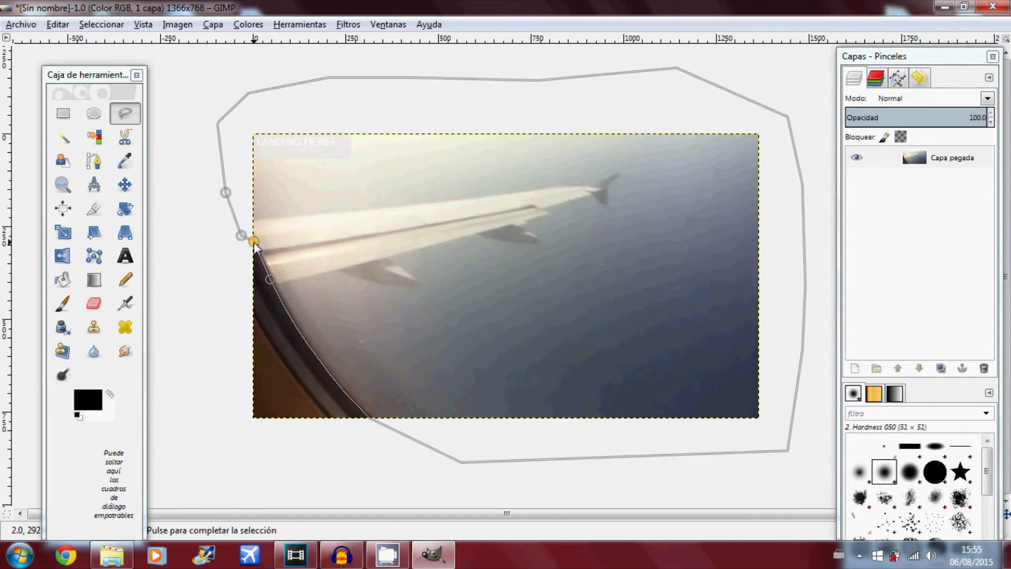
click(254, 242)
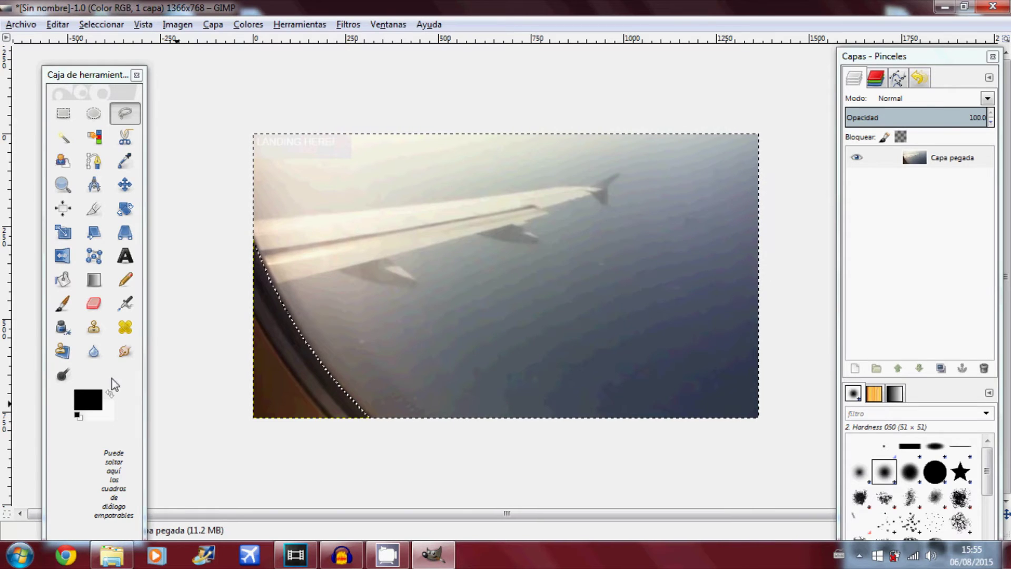
Choose the Eraser and raise its brush size from 20 to about 552.
click(93, 303)
click(100, 308)
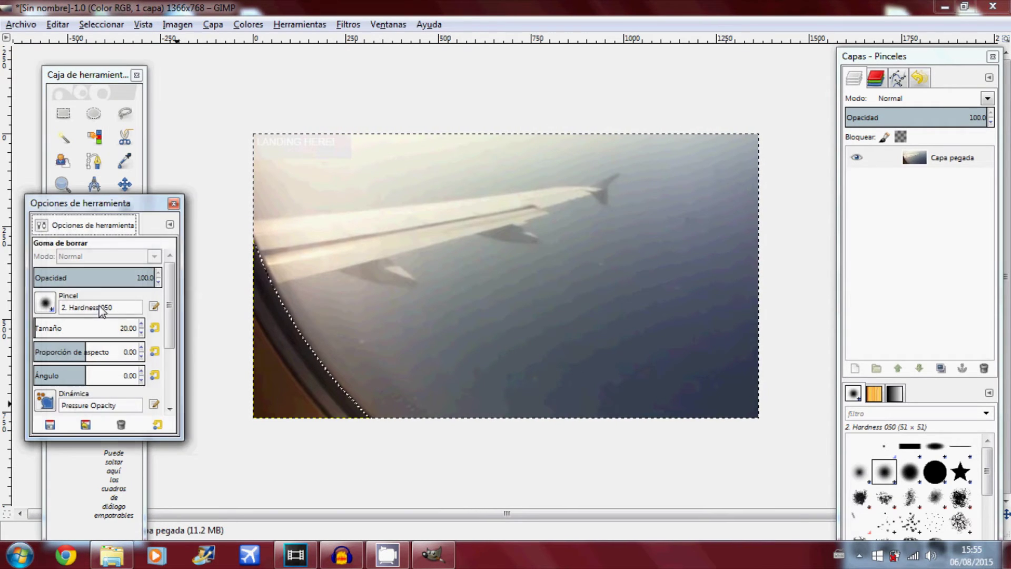
click(142, 325)
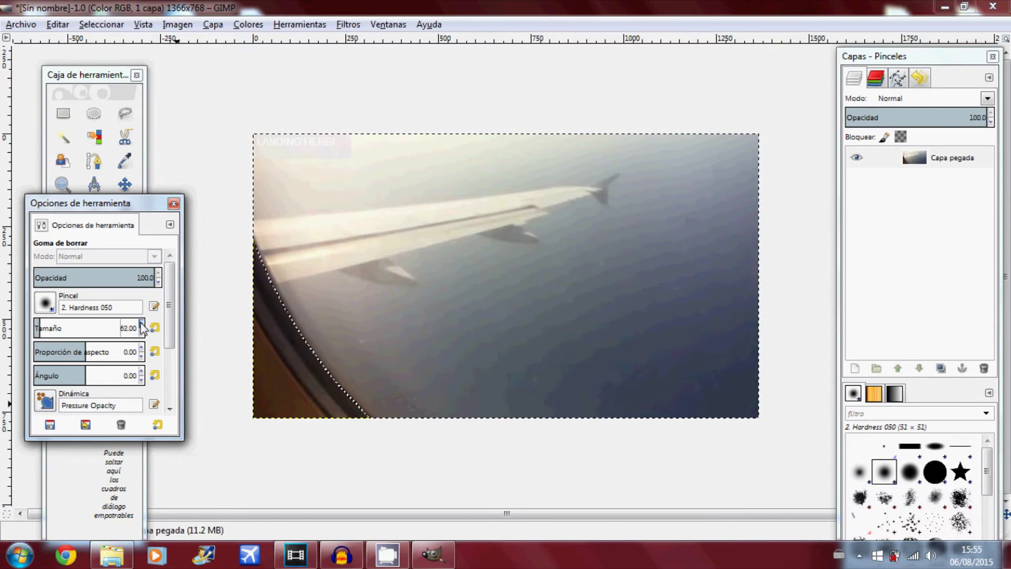
click(141, 325)
click(141, 325)
click(142, 324)
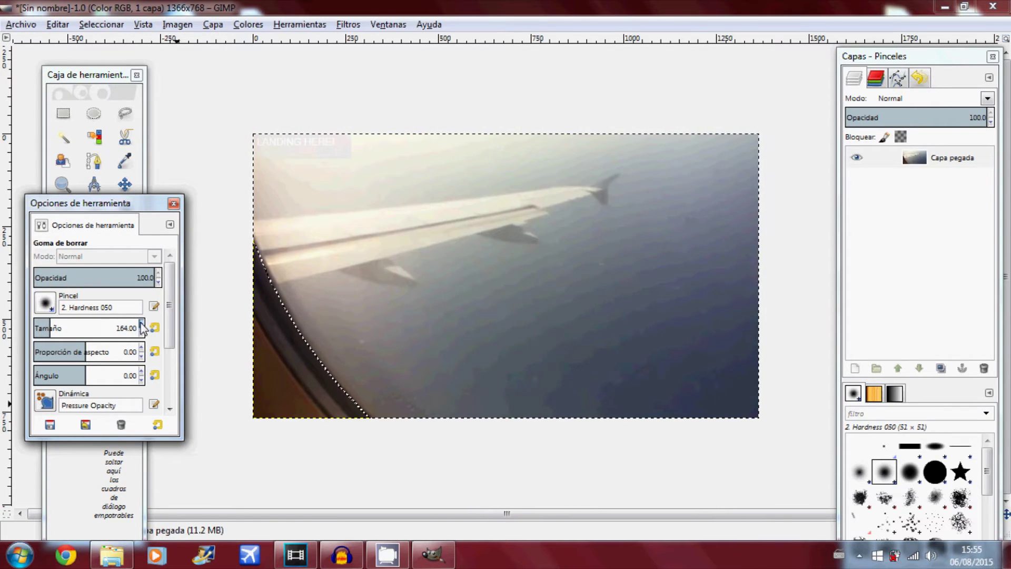
click(141, 325)
click(142, 324)
click(142, 324)
click(142, 325)
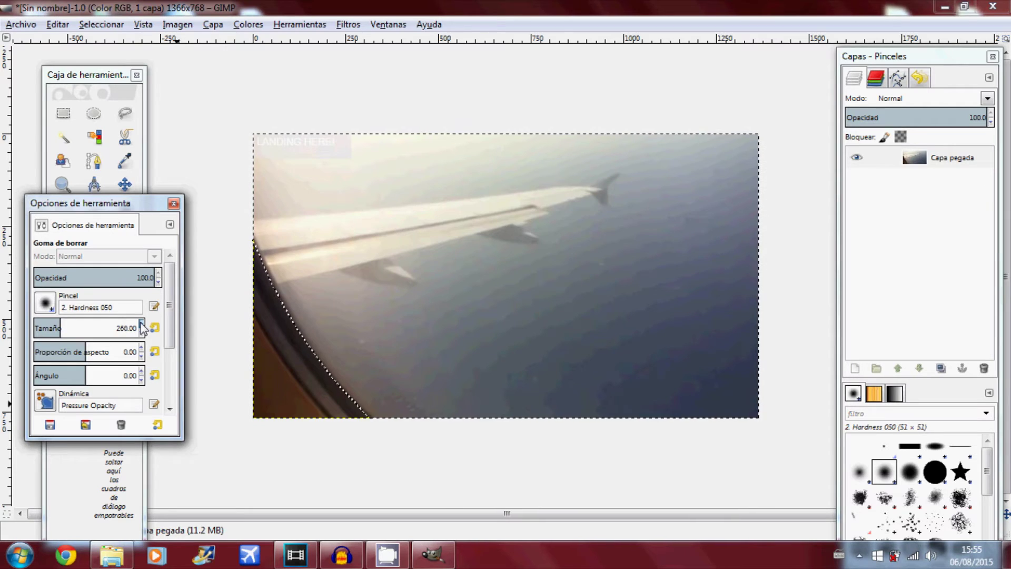
click(141, 324)
click(141, 324)
click(142, 325)
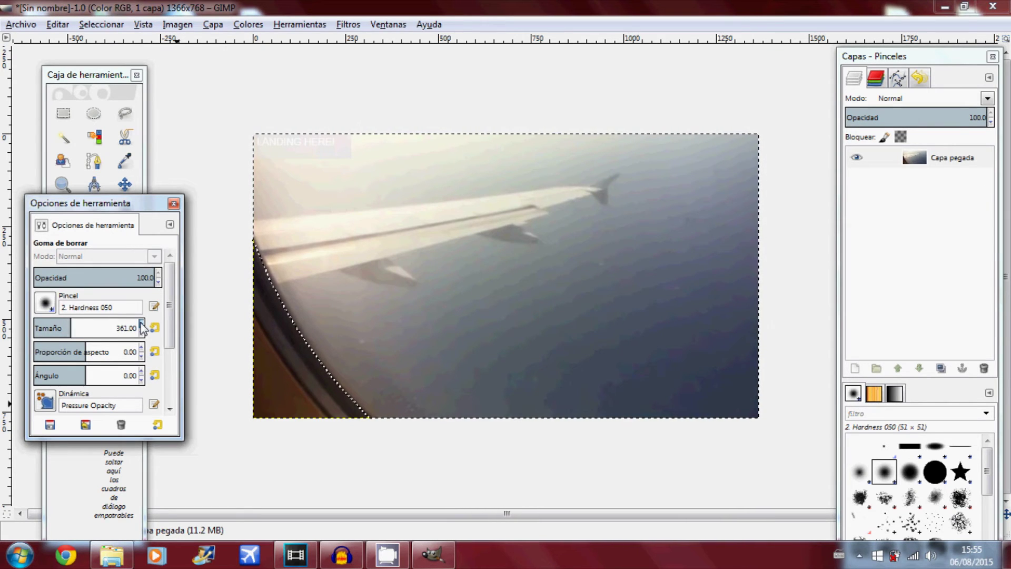
click(141, 323)
click(141, 323)
click(141, 323)
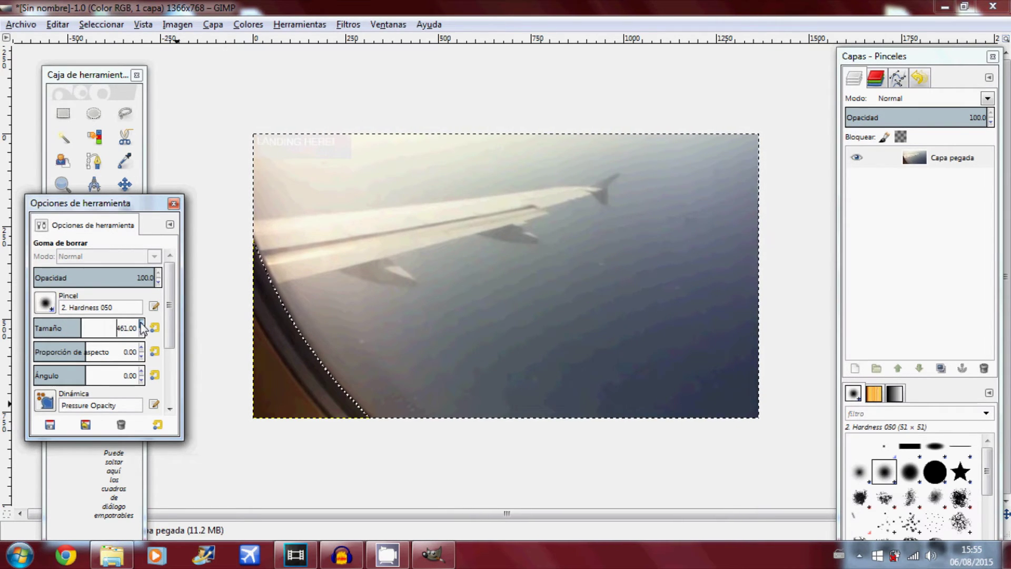
click(141, 323)
click(141, 324)
click(141, 324)
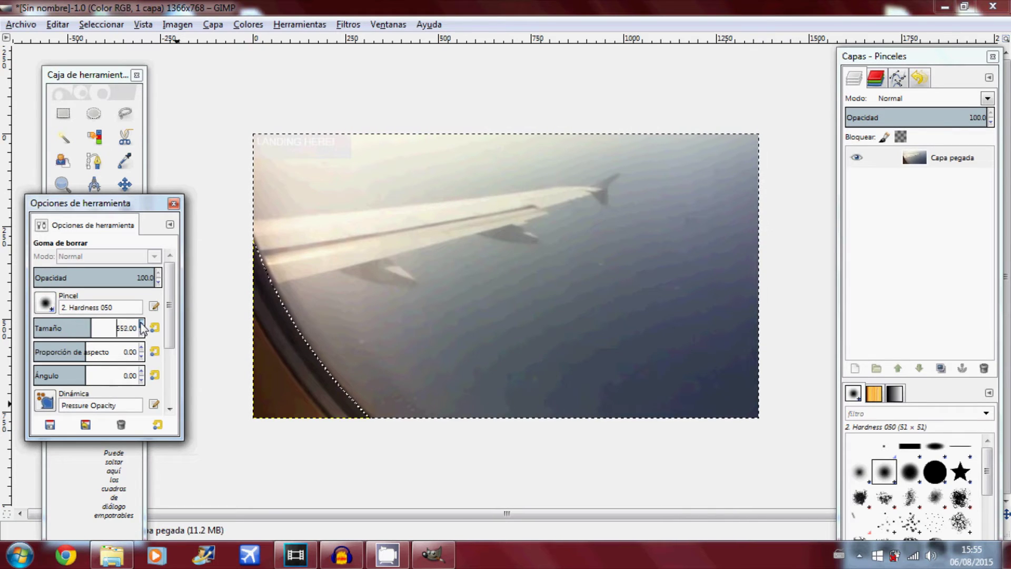
Erase the selected outside view with the large eraser, leaving only the dark frame corner.
click(174, 203)
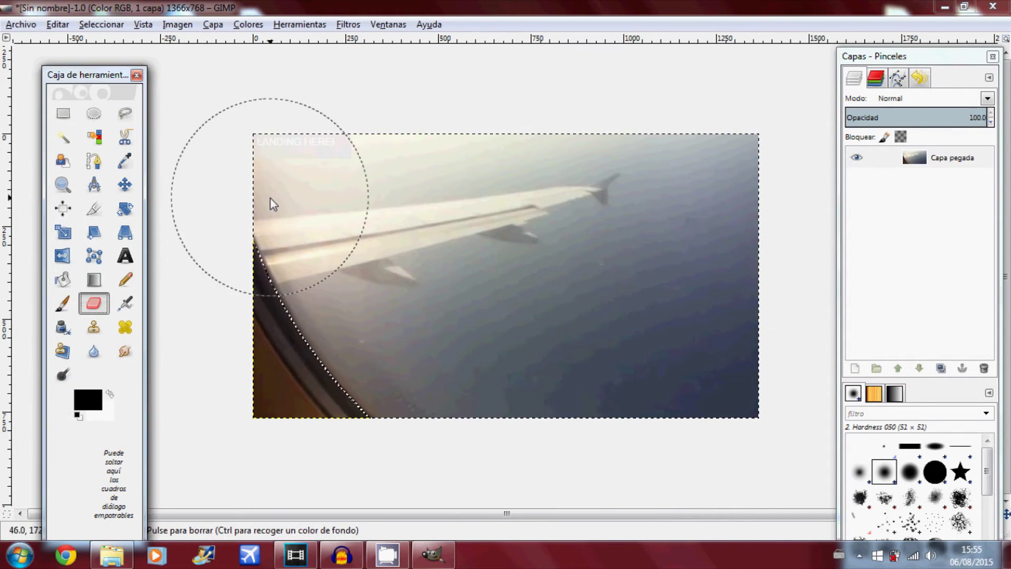
mouse_move(271, 198)
mouse_down()
mouse_move(283, 218)
mouse_move(331, 113)
mouse_move(411, 168)
mouse_move(347, 371)
mouse_move(355, 530)
mouse_move(375, 532)
mouse_move(466, 408)
mouse_move(595, 300)
mouse_move(611, 413)
mouse_move(738, 404)
mouse_move(850, 238)
mouse_move(795, 203)
mouse_move(661, 393)
mouse_move(572, 342)
mouse_move(590, 115)
mouse_move(449, 165)
mouse_move(351, 298)
mouse_up()
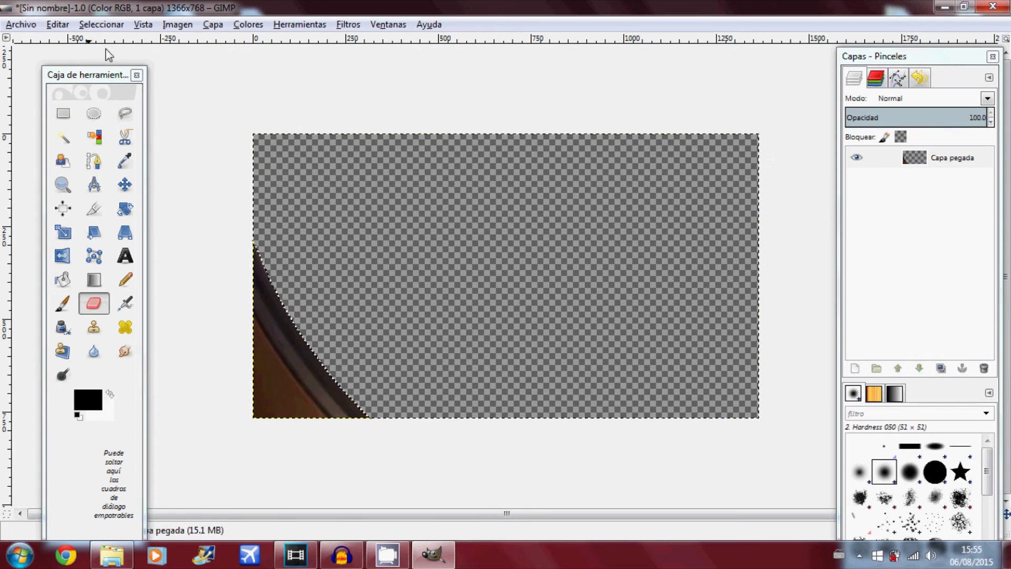
click(21, 25)
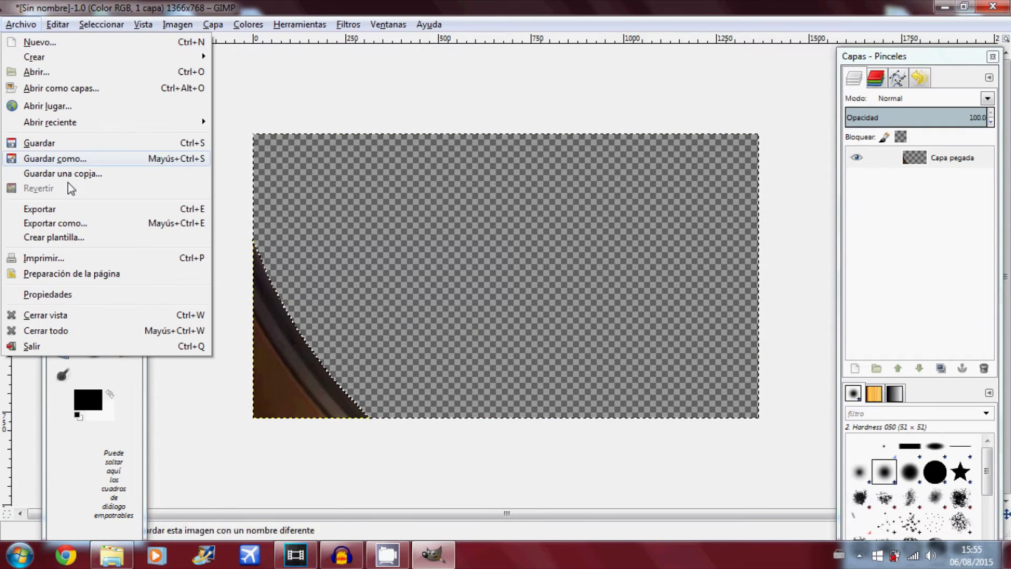
Export the image as window frame.png in Documents with PNG as the file type.
click(86, 226)
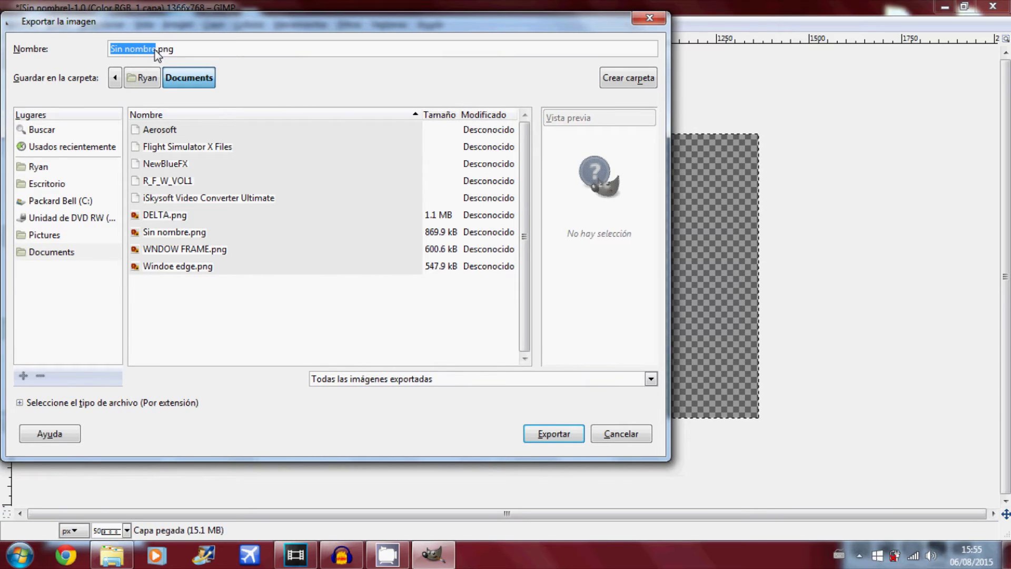
text(window)
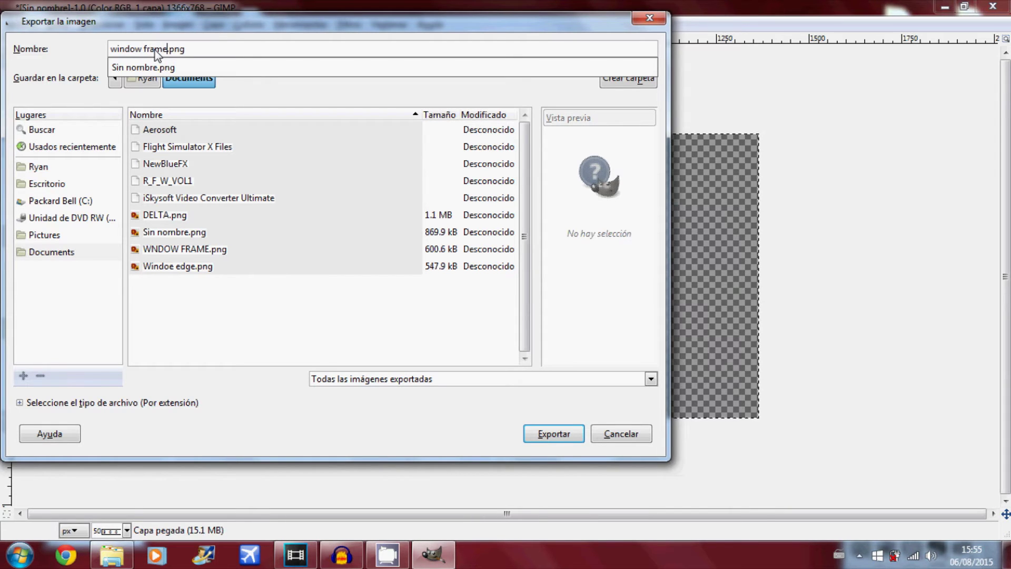
click(651, 379)
click(487, 300)
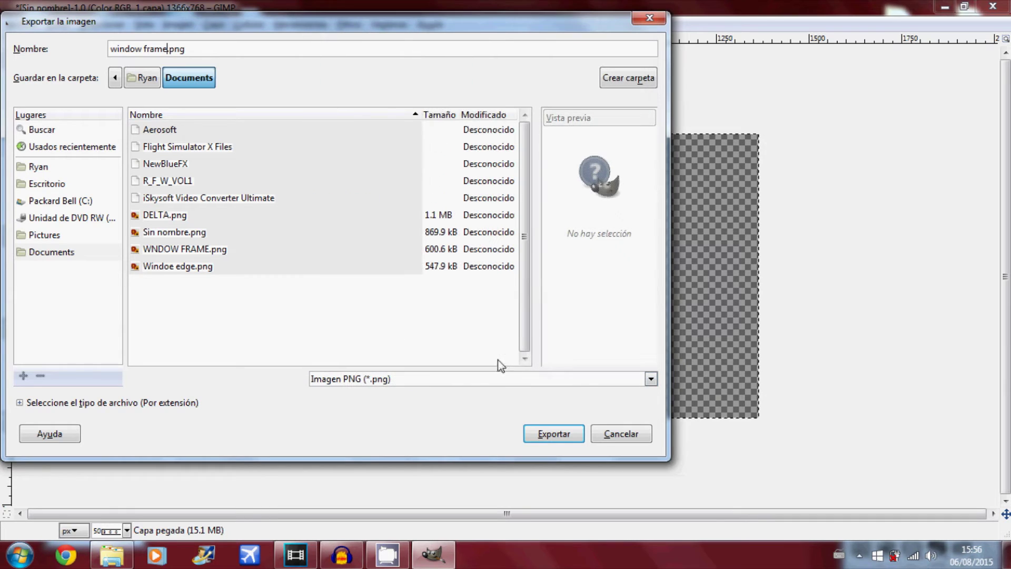
click(548, 434)
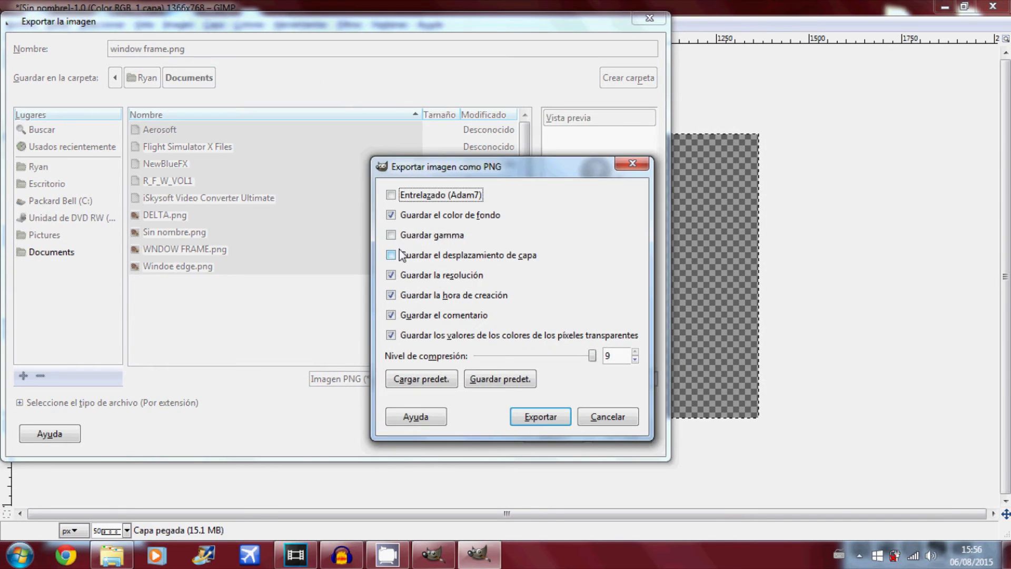
Enable Save layer offset, Save gamma and Interlace, then confirm the PNG export.
click(391, 255)
click(392, 235)
click(391, 195)
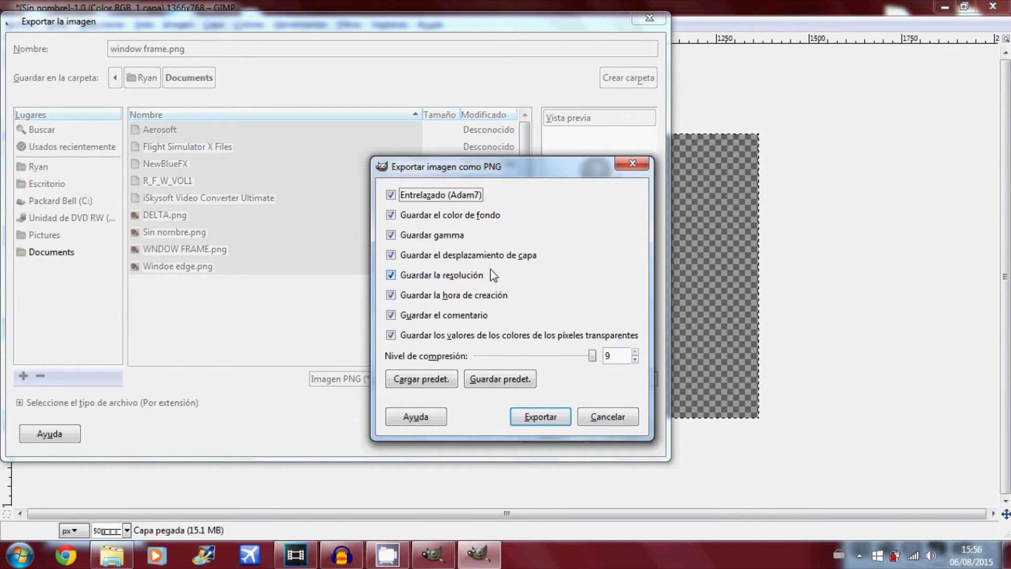
click(635, 352)
click(543, 420)
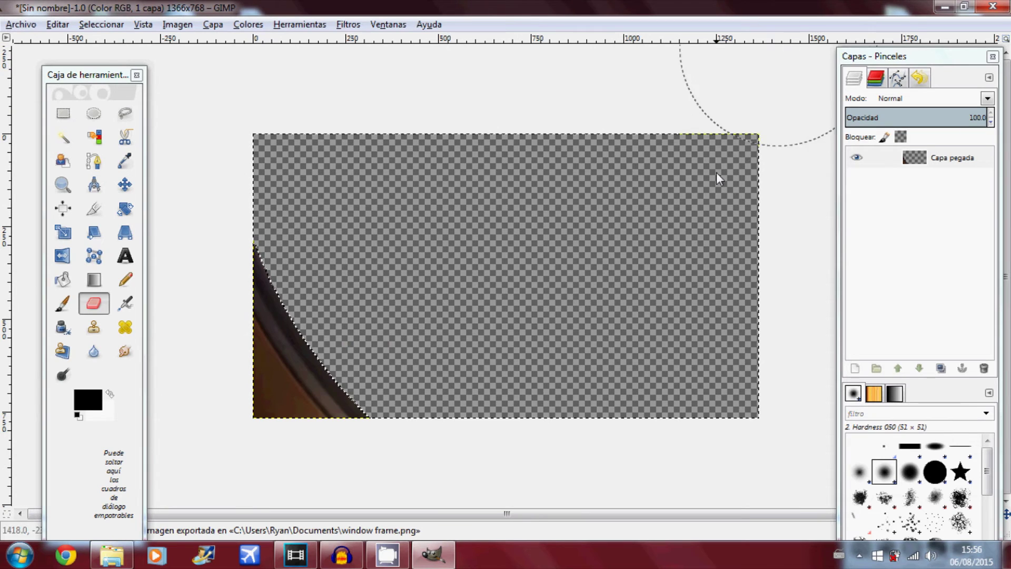
Close GIMP, discarding the unsaved image changes.
click(993, 6)
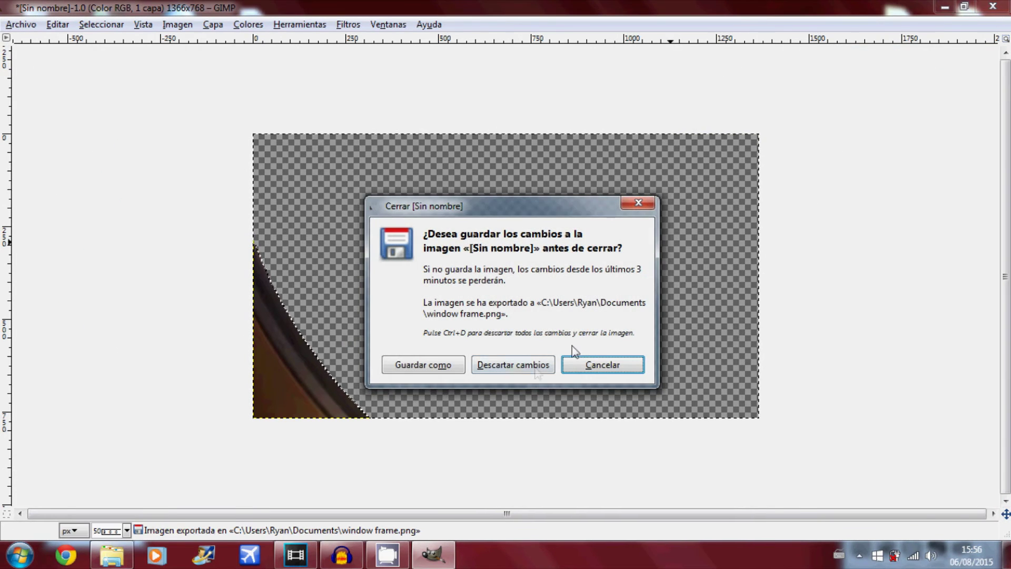
click(529, 365)
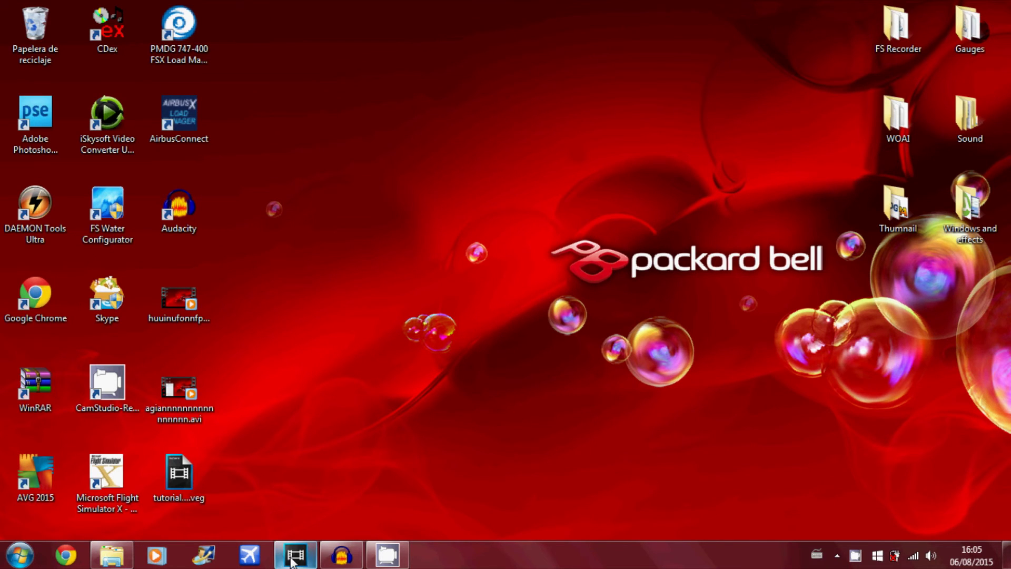
Restore the untitled Vegas Pro 13.0 project window from the taskbar.
mouse_move(293, 562)
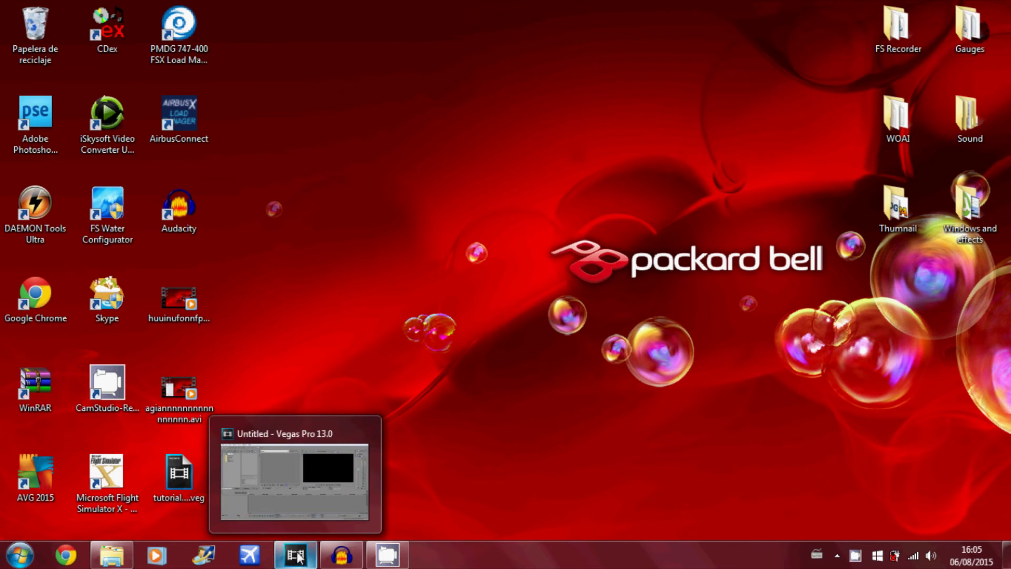
click(297, 561)
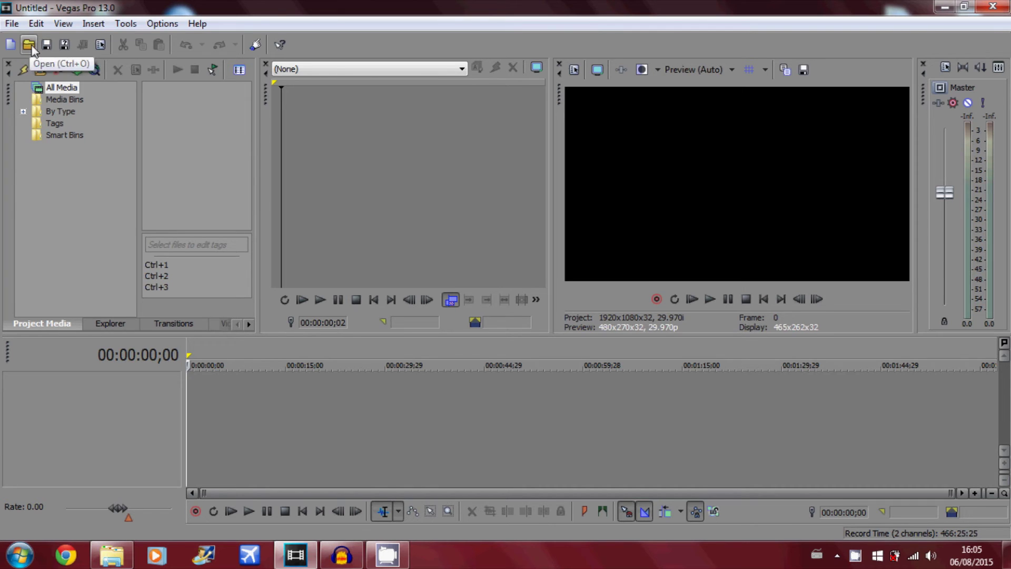
Import Ba 111111111.wmv from Documentos > Flight Simulator X Files, matching project settings to 1366x768, 40.000p.
click(30, 44)
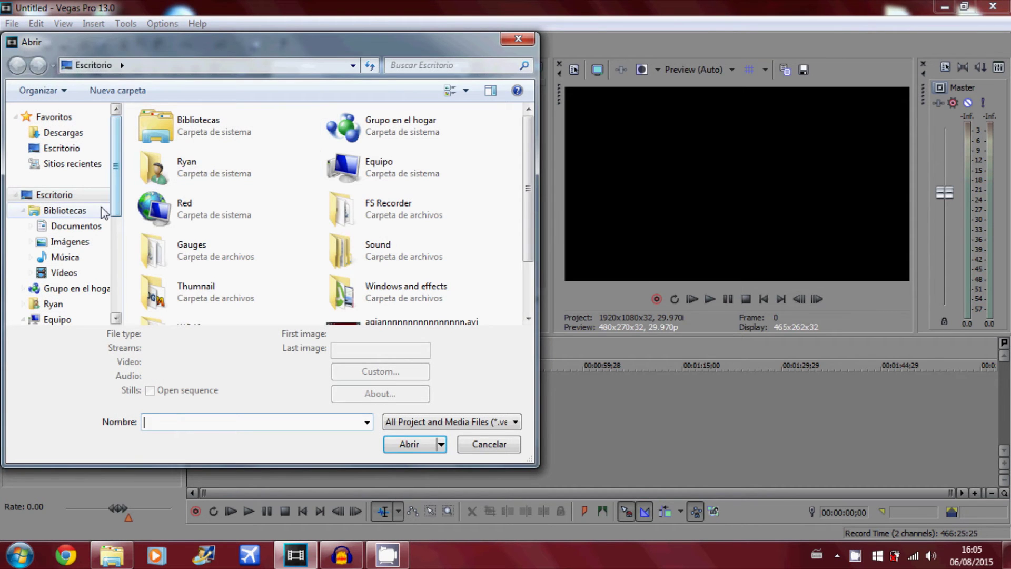
click(92, 228)
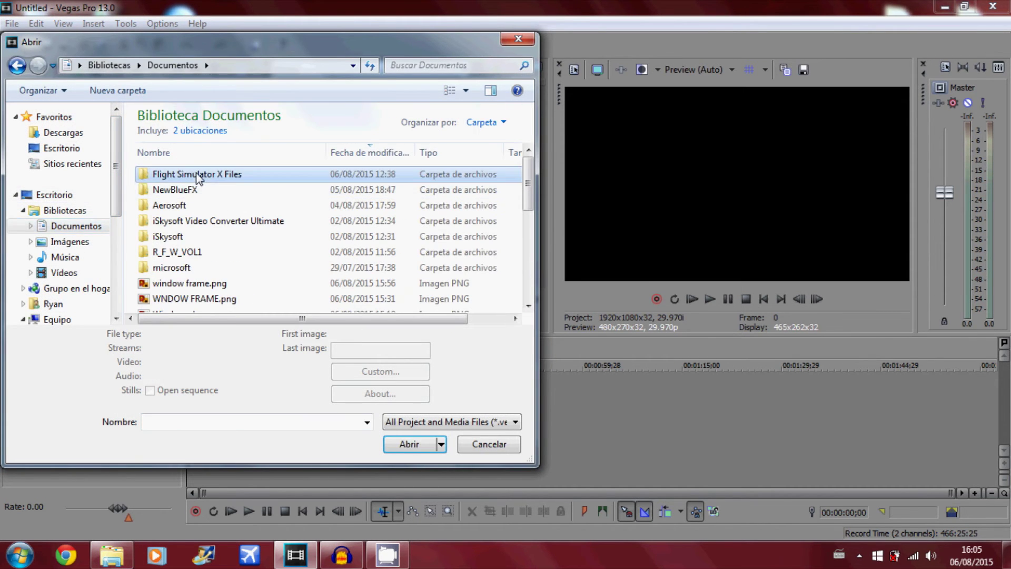
double_click(200, 169)
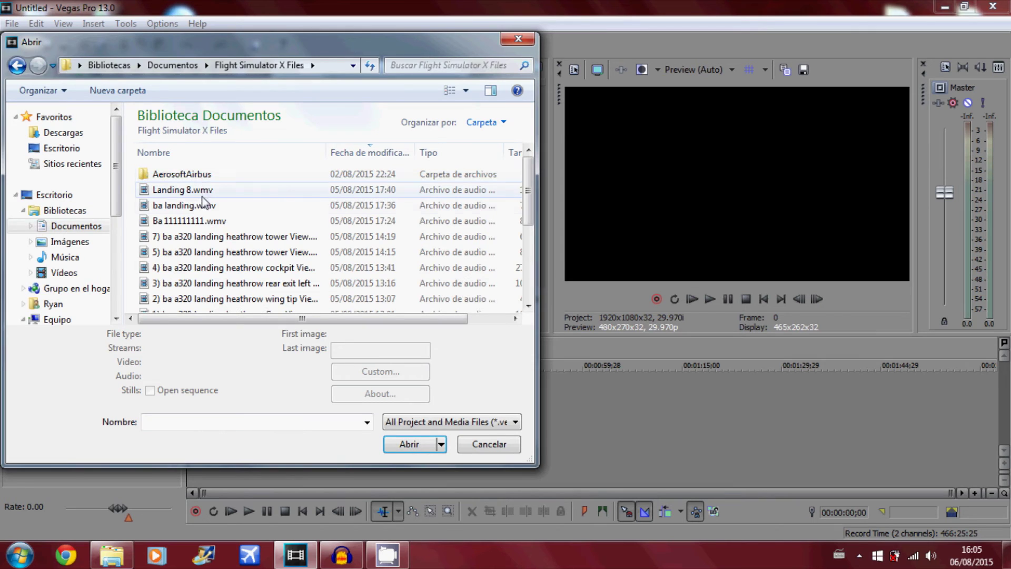
double_click(223, 221)
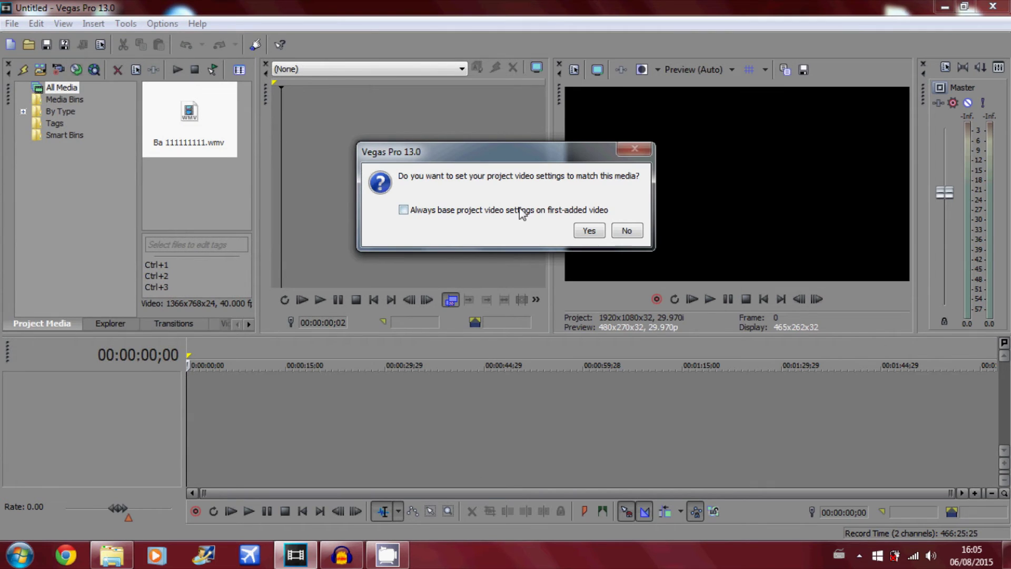
click(592, 228)
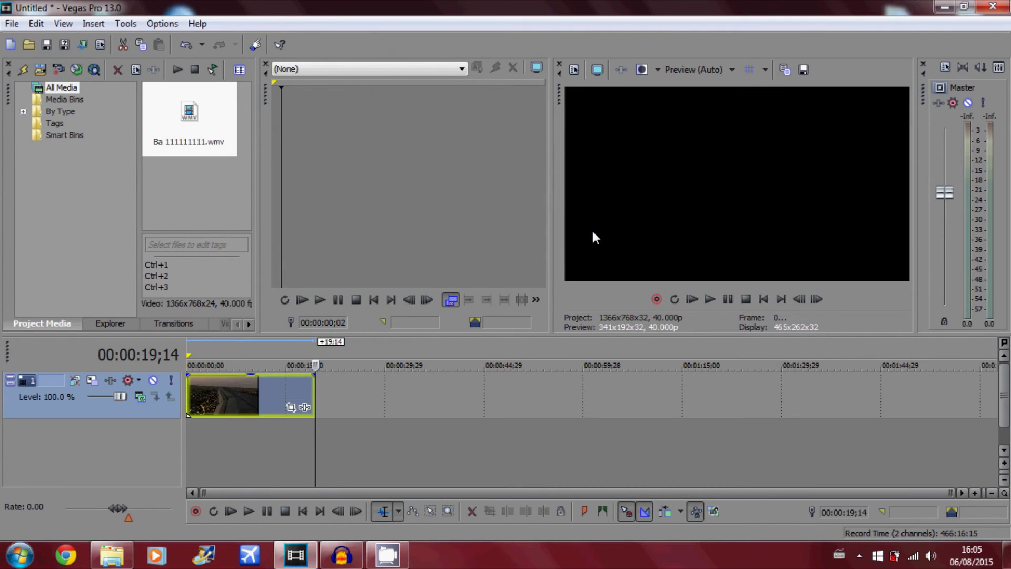
click(214, 348)
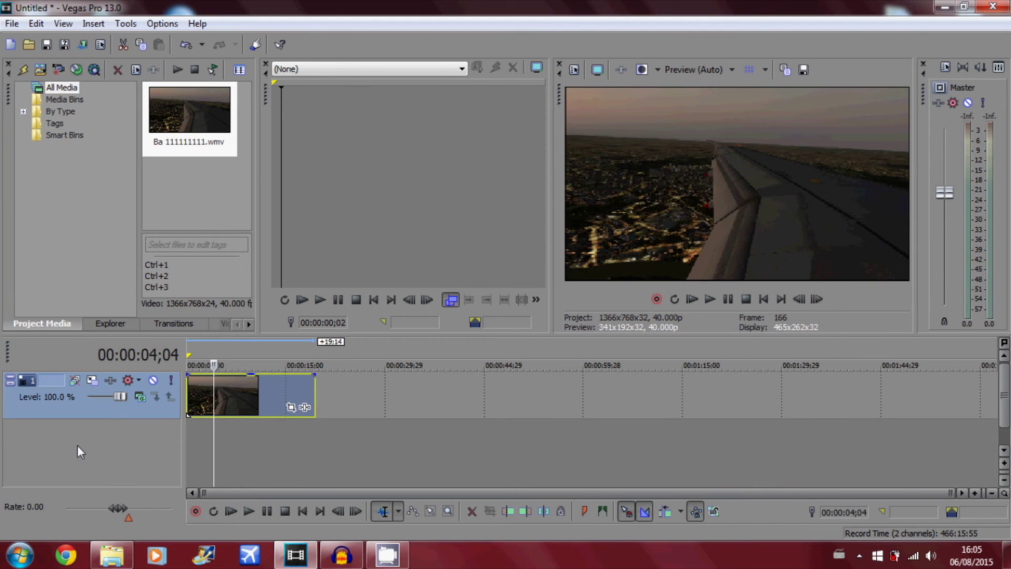
Insert a new empty video track above the flight clip's track.
right_click(49, 440)
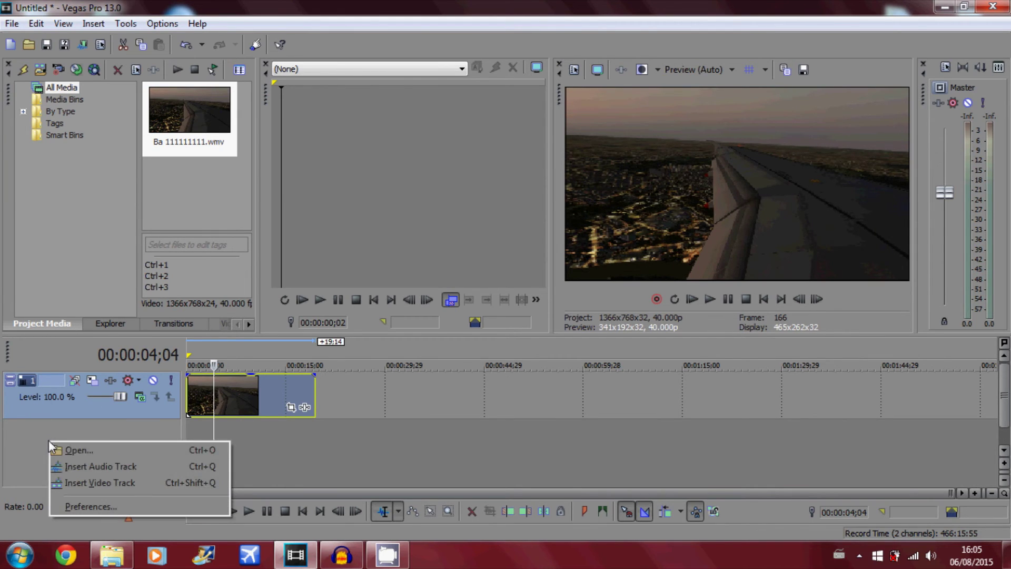
click(103, 483)
click(198, 396)
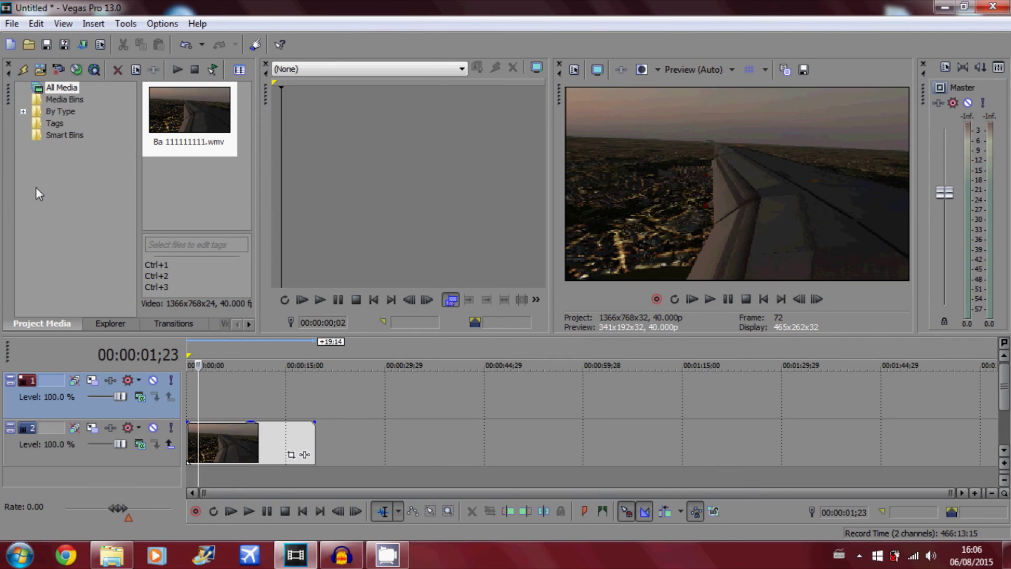
click(29, 45)
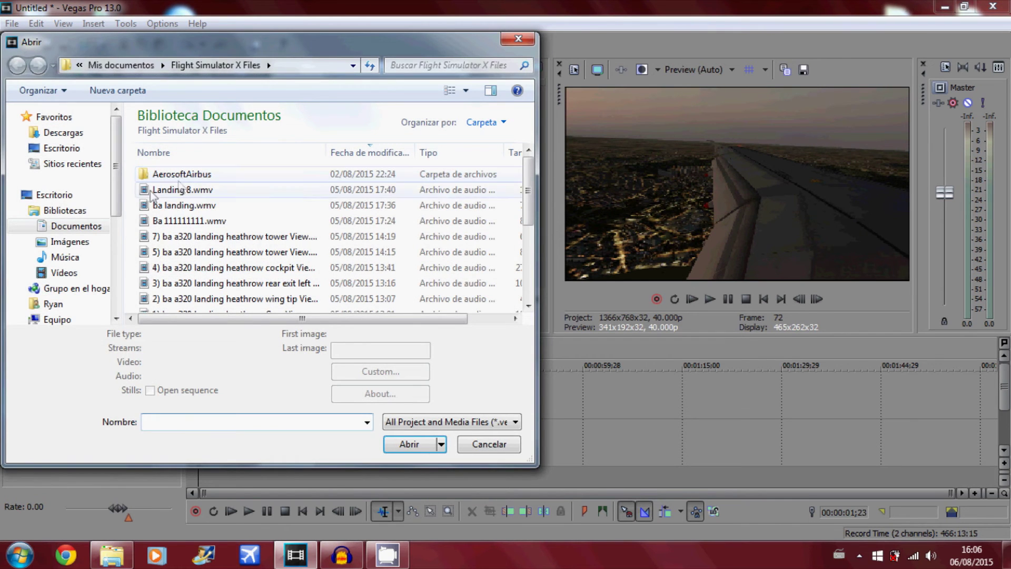
Import window frame.png from Documentos onto the top track and extend it to the timeline start.
click(87, 226)
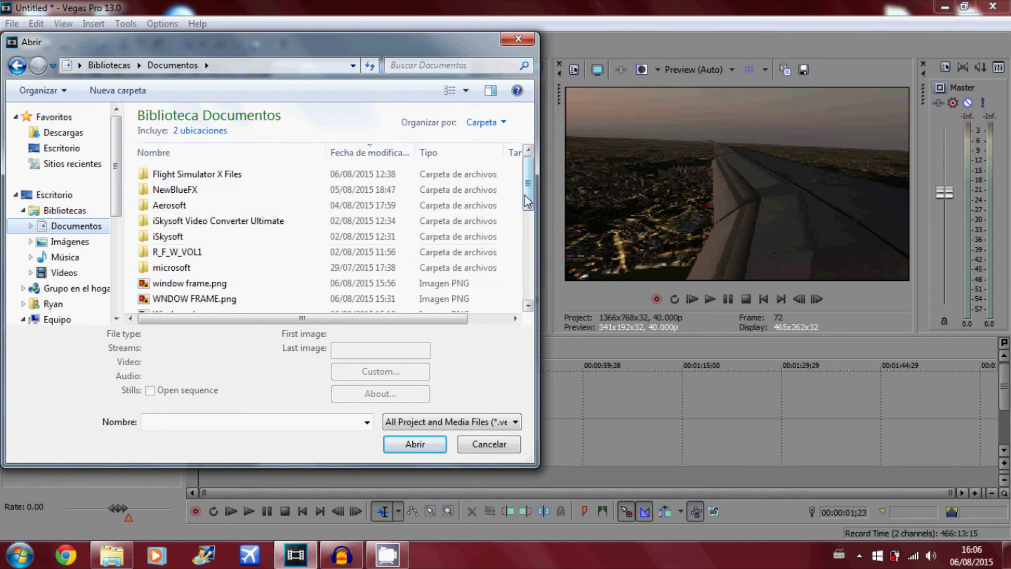
double_click(340, 285)
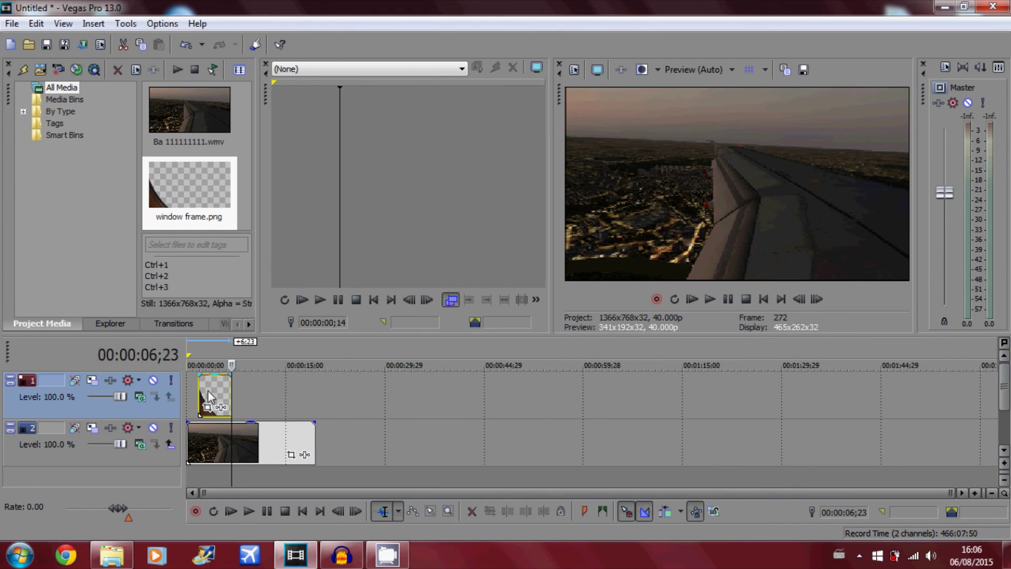
drag(201, 391, 314, 404)
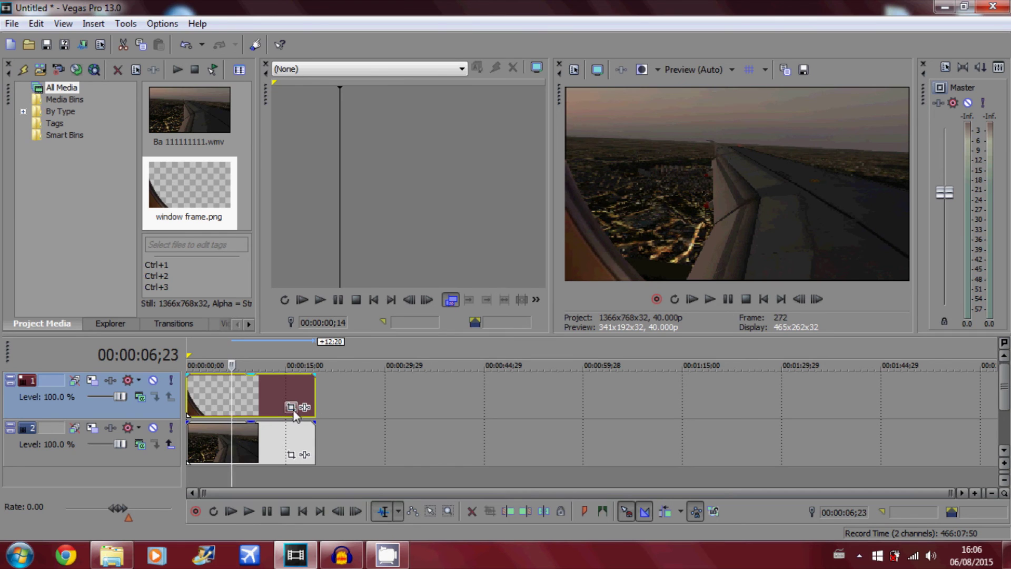
Zoom slightly into the flight clip using Event Pan/Crop.
click(291, 454)
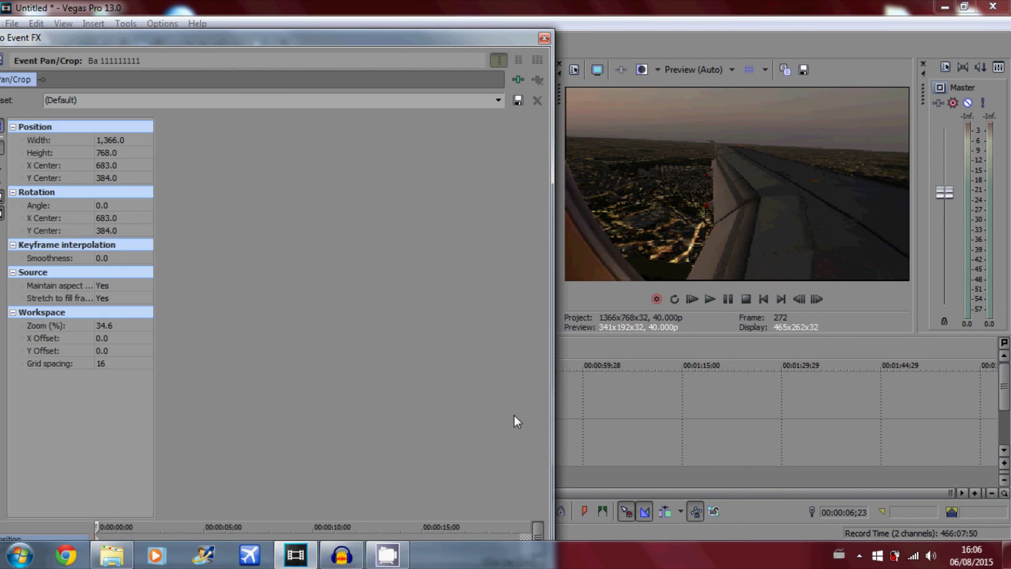
drag(526, 417, 501, 400)
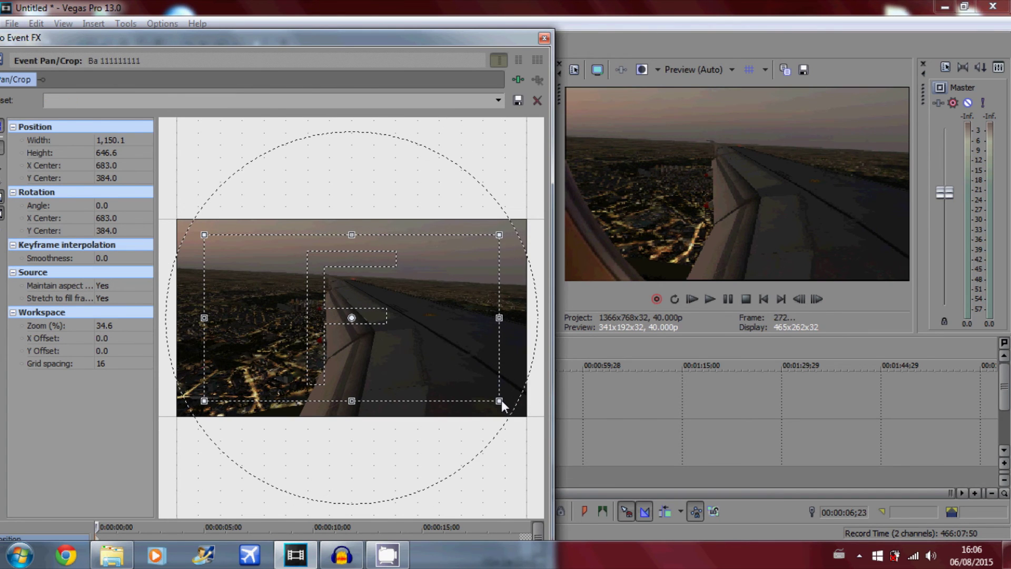
click(544, 38)
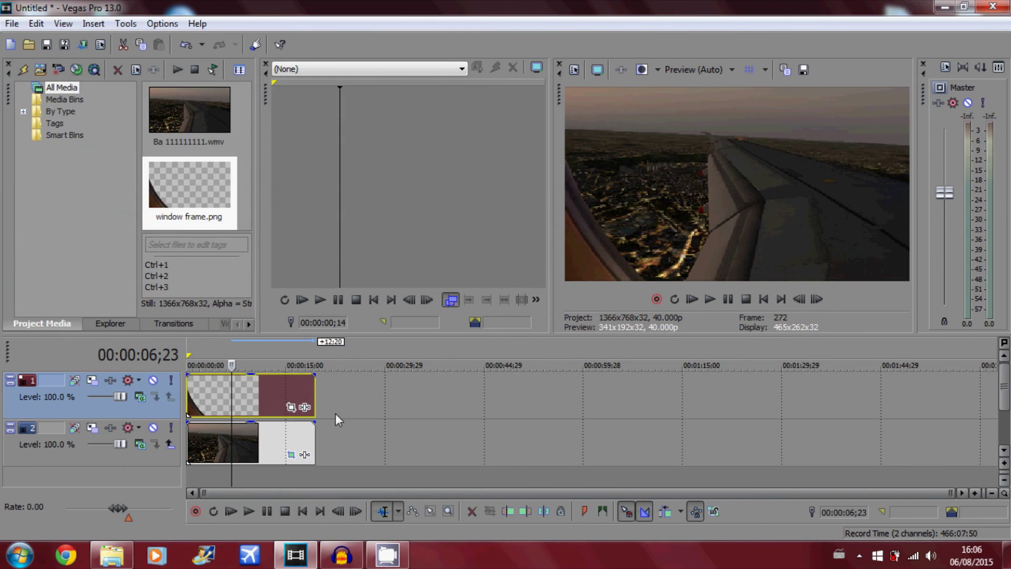
Flip the window frame overlay horizontally and resize it to -1267.8 × 712.8 in Pan/Crop.
click(291, 407)
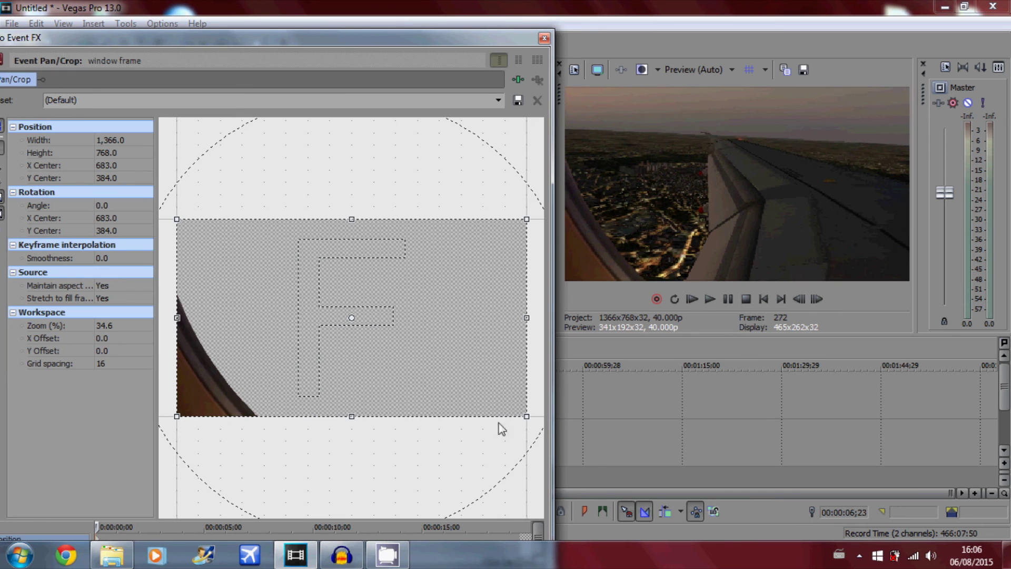
mouse_move(526, 419)
mouse_down()
mouse_move(533, 425)
mouse_move(501, 410)
mouse_move(514, 418)
mouse_move(512, 409)
mouse_up()
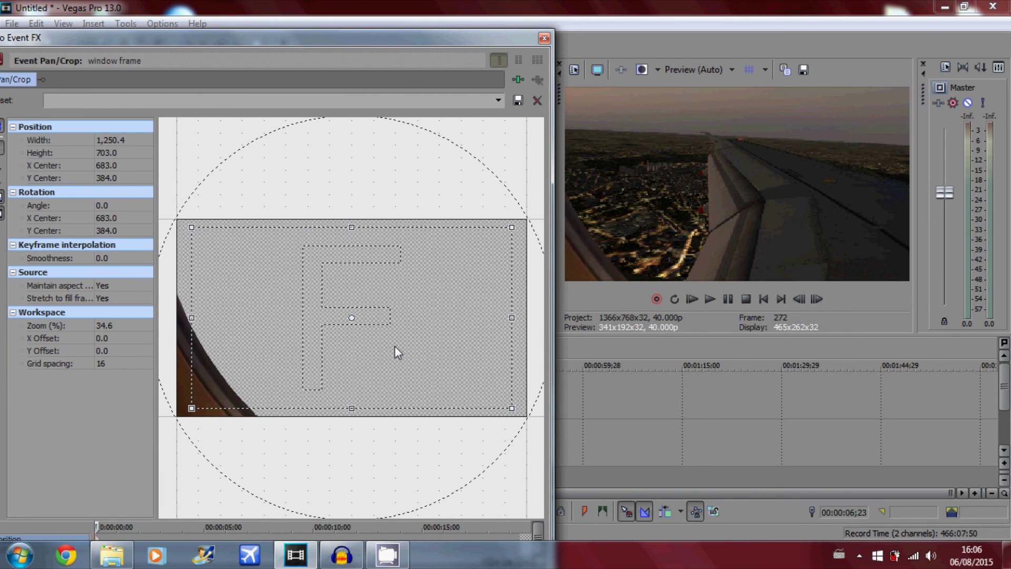
right_click(386, 311)
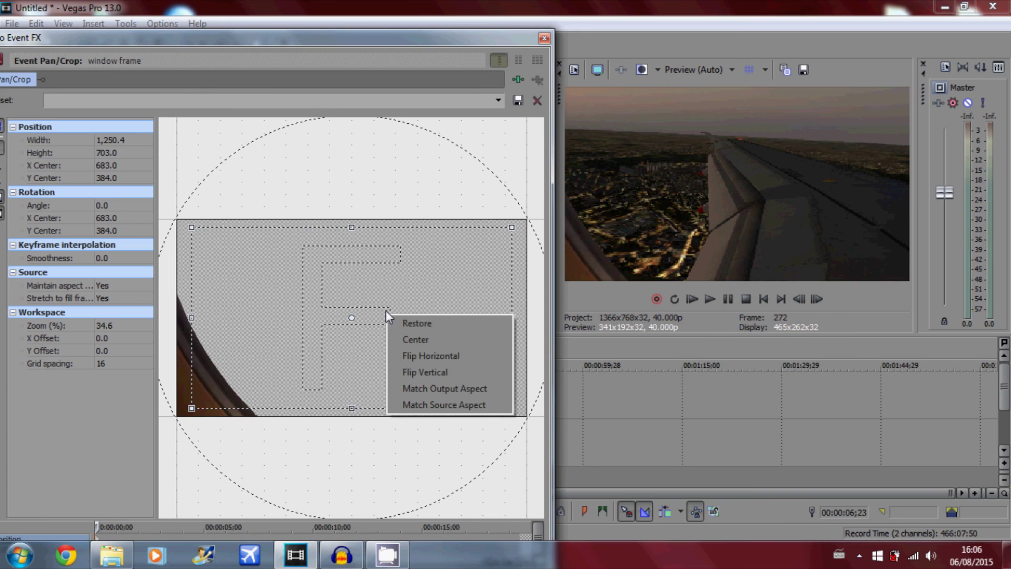
click(436, 356)
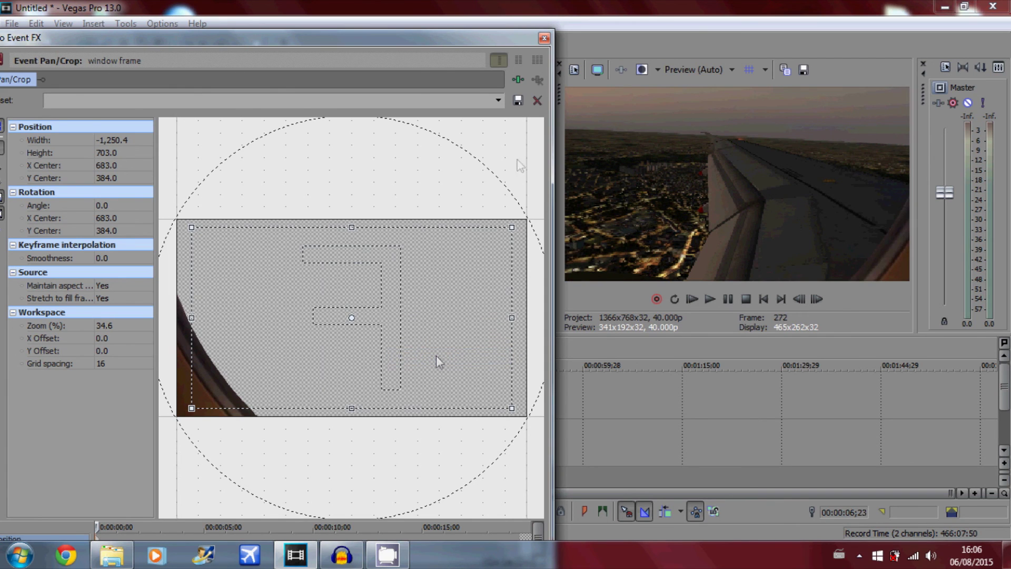
drag(509, 409, 521, 415)
click(544, 38)
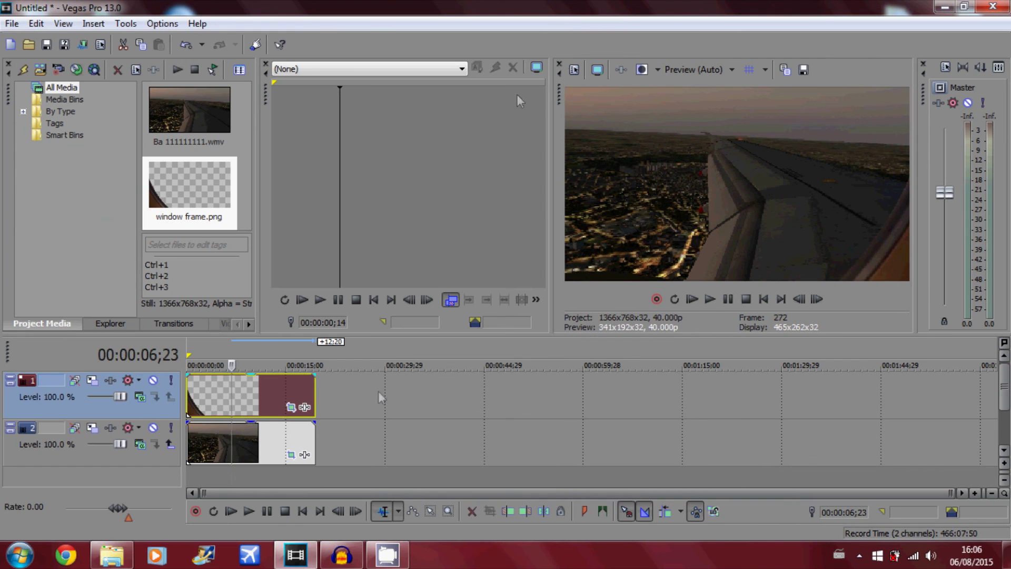
click(709, 300)
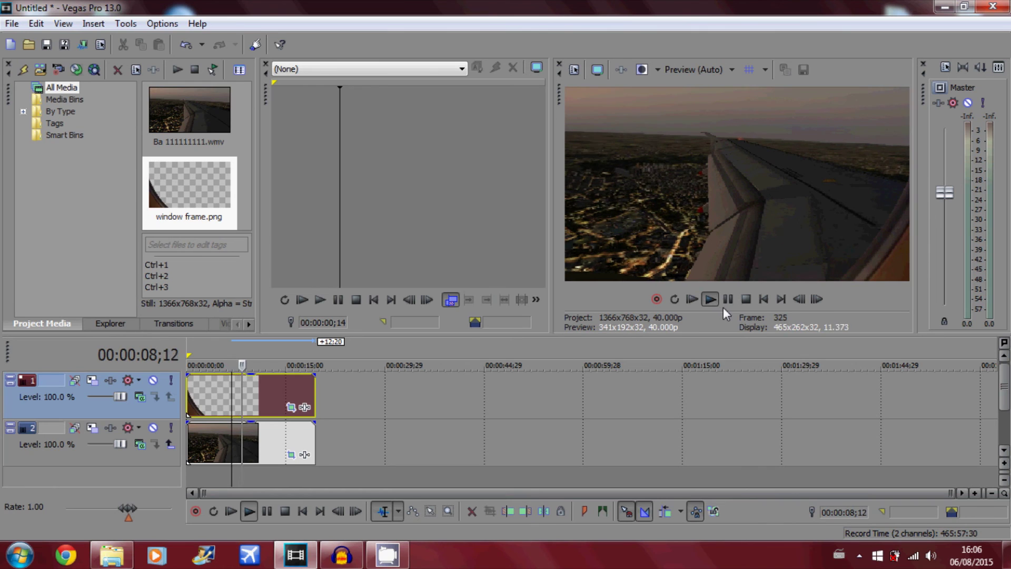
click(728, 304)
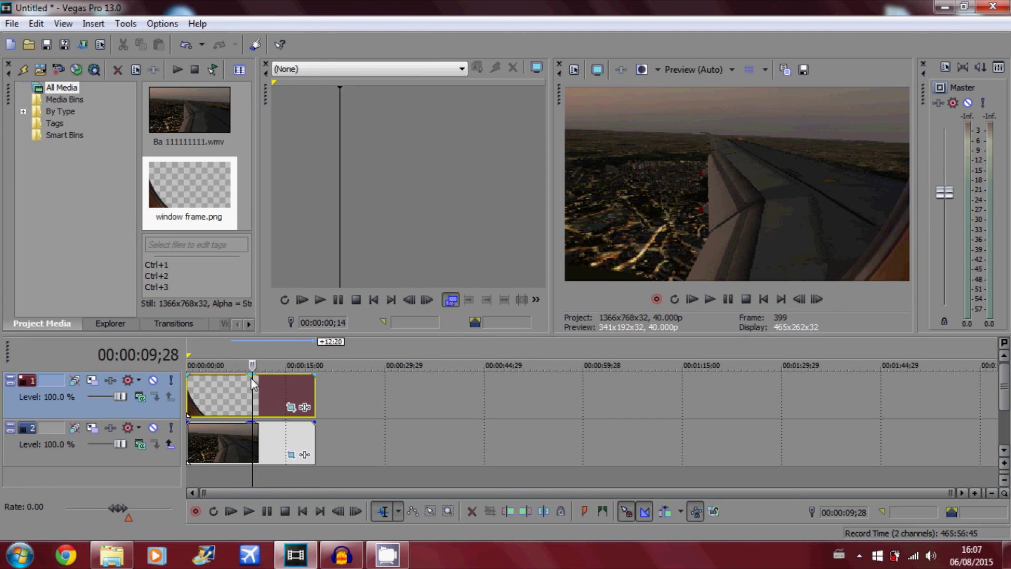
click(704, 302)
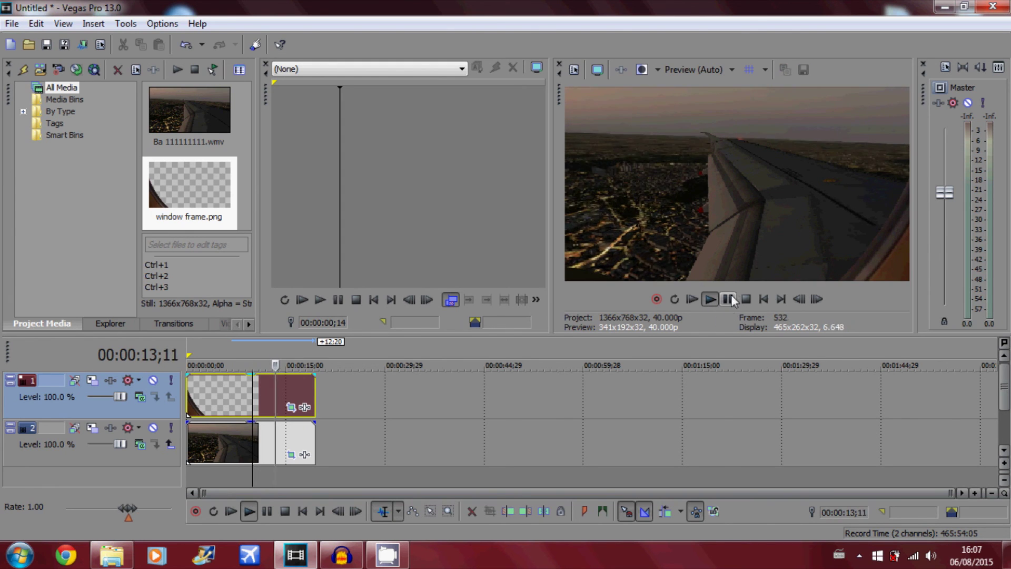
click(729, 299)
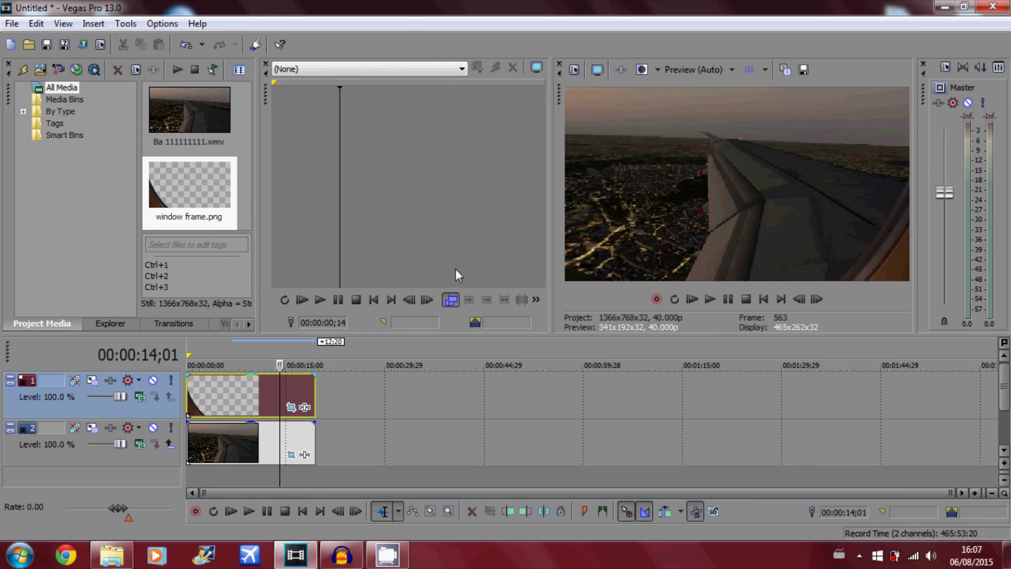